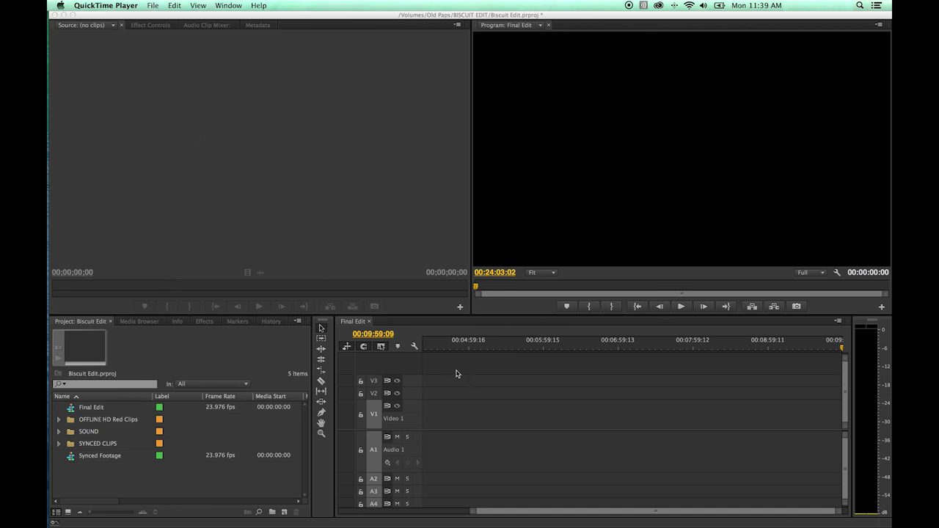
Bring the Premiere Pro project forward and return to the empty Source monitor.
click(150, 30)
click(150, 25)
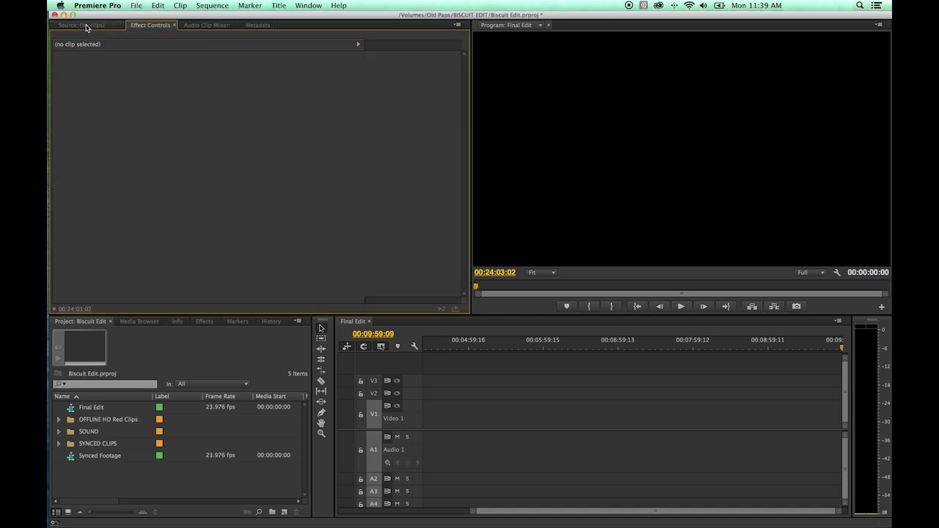
click(86, 25)
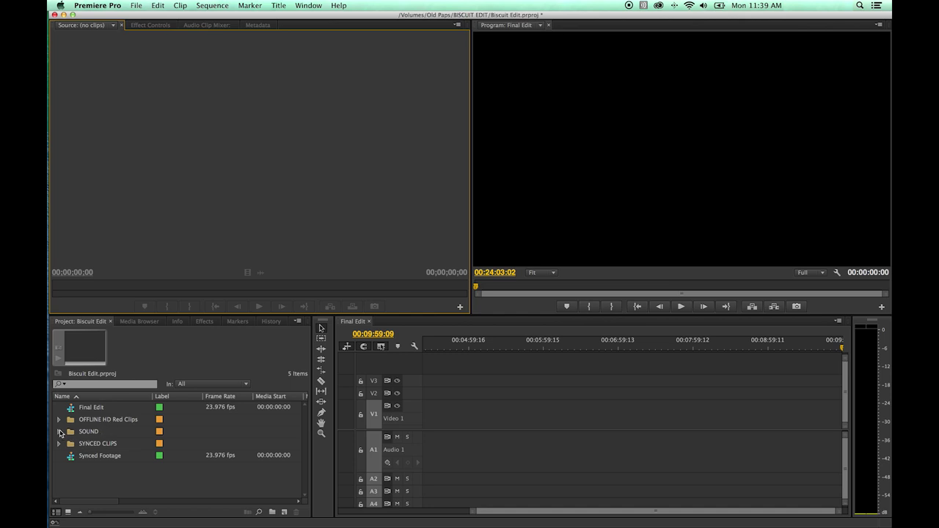
Expand the SYNCED CLIPS bin and select Scene 1 Take 1.
click(58, 419)
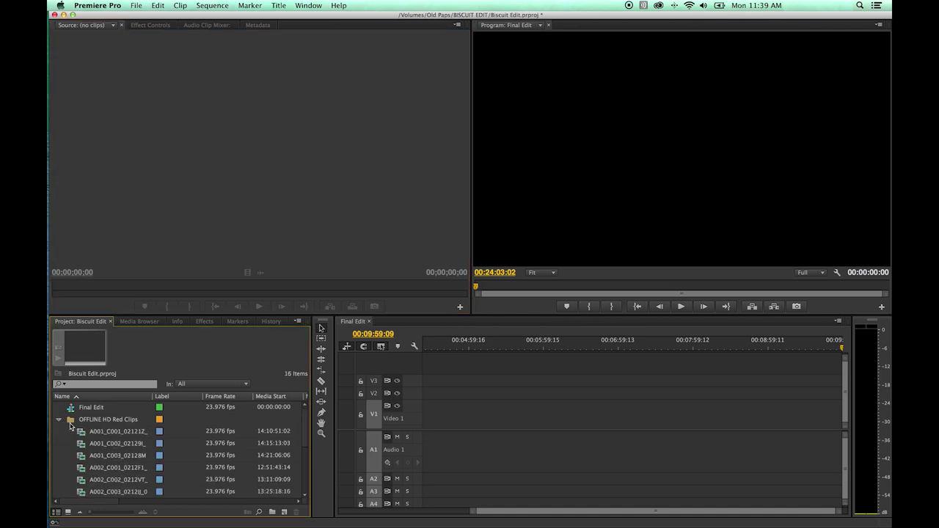
click(60, 419)
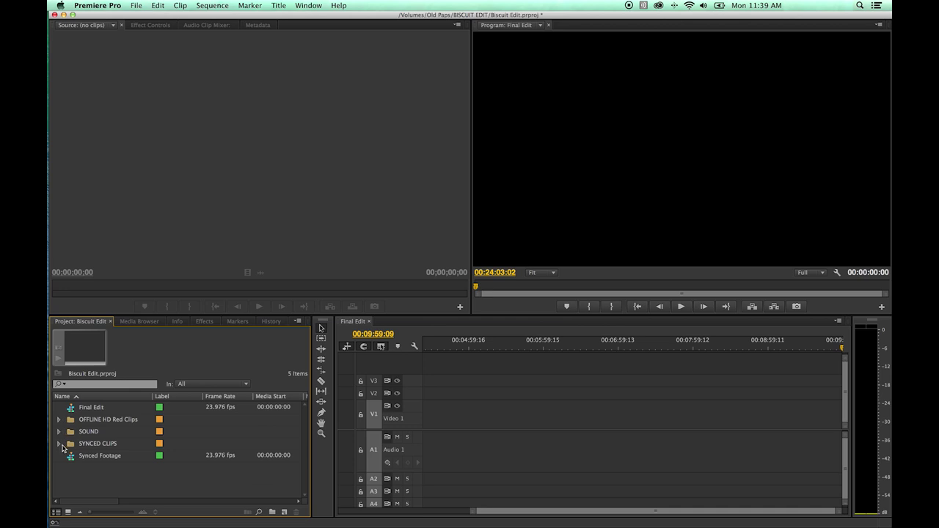
click(59, 444)
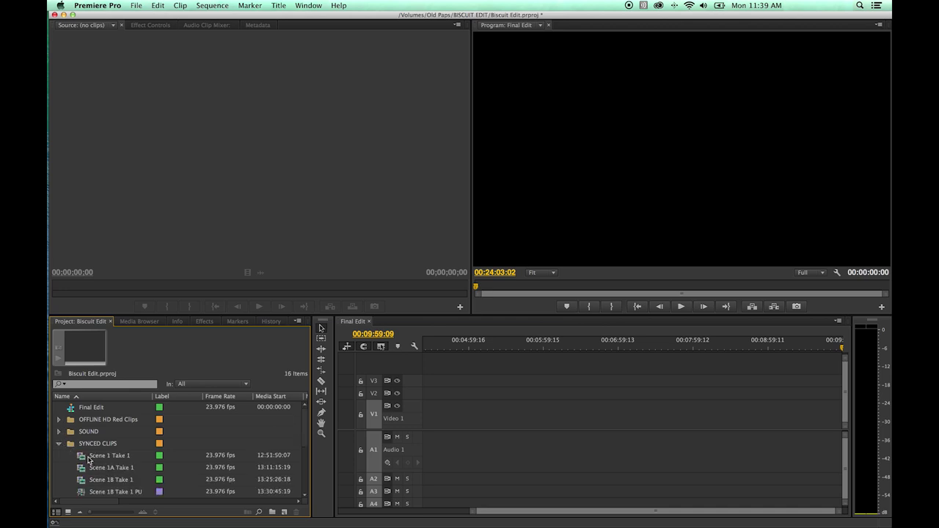
click(90, 457)
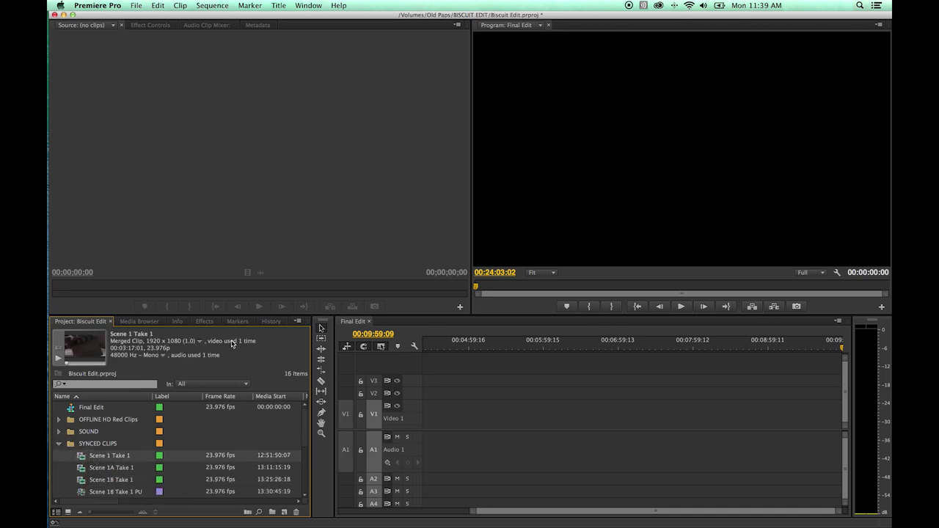
Load Scene 1 Take 1 into the Source monitor, showing its slate at 12:51:50:07.
double_click(84, 457)
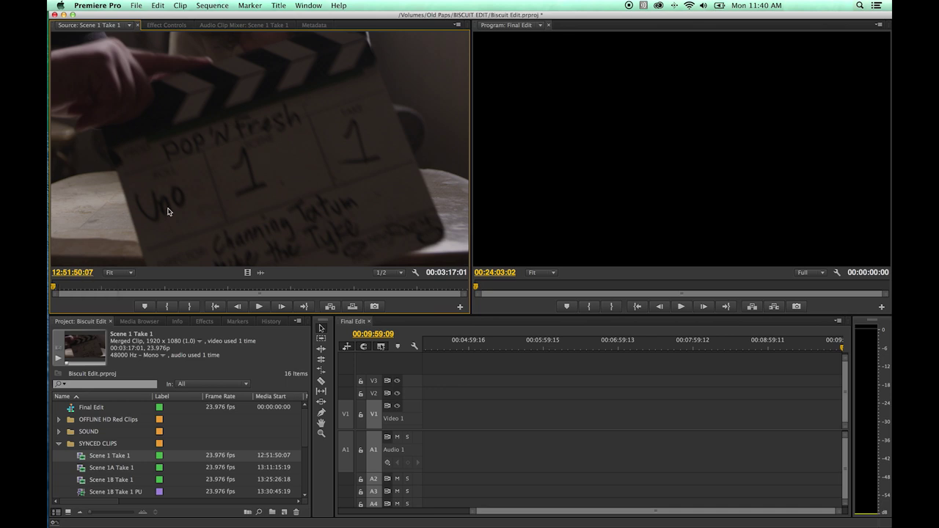
click(458, 26)
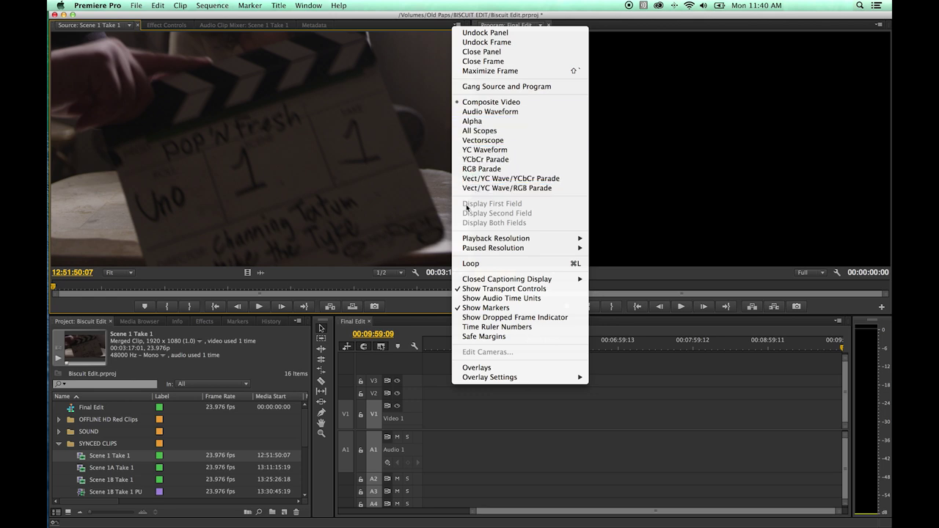
click(481, 130)
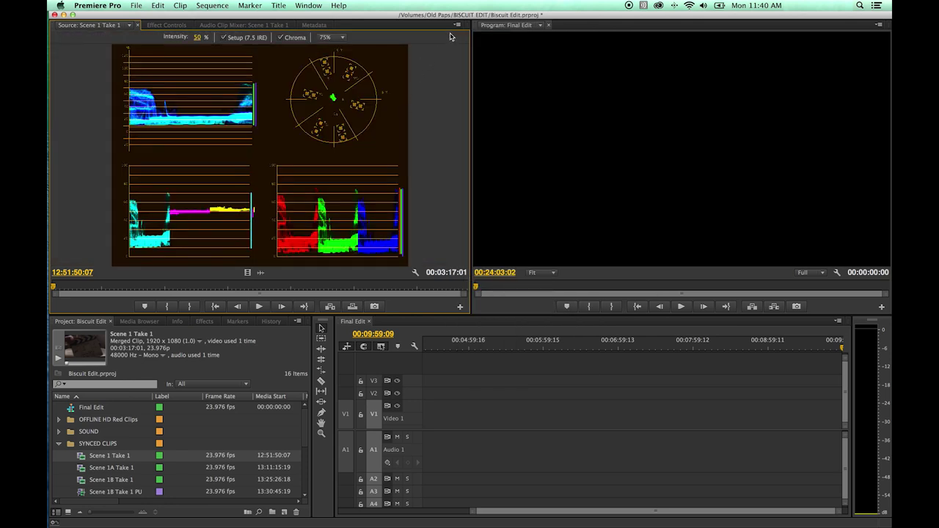
click(458, 27)
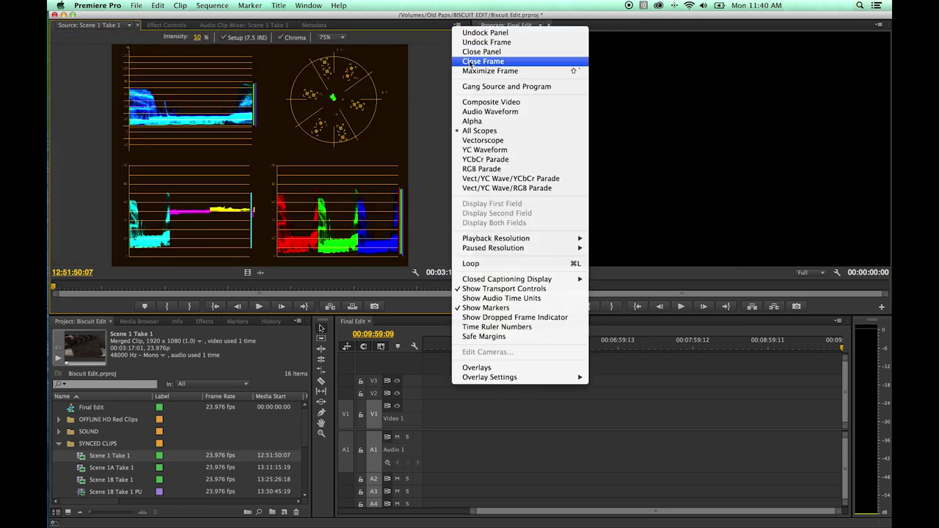
click(487, 103)
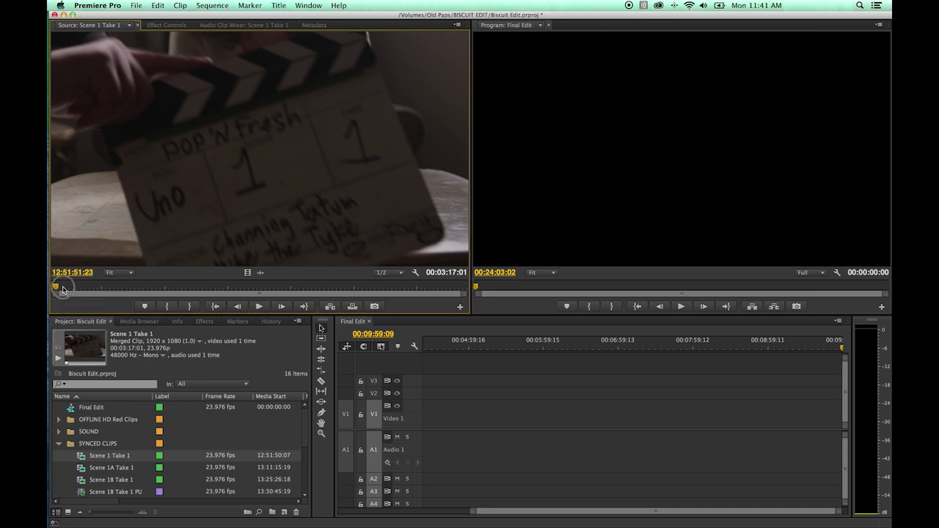
drag(74, 273, 85, 276)
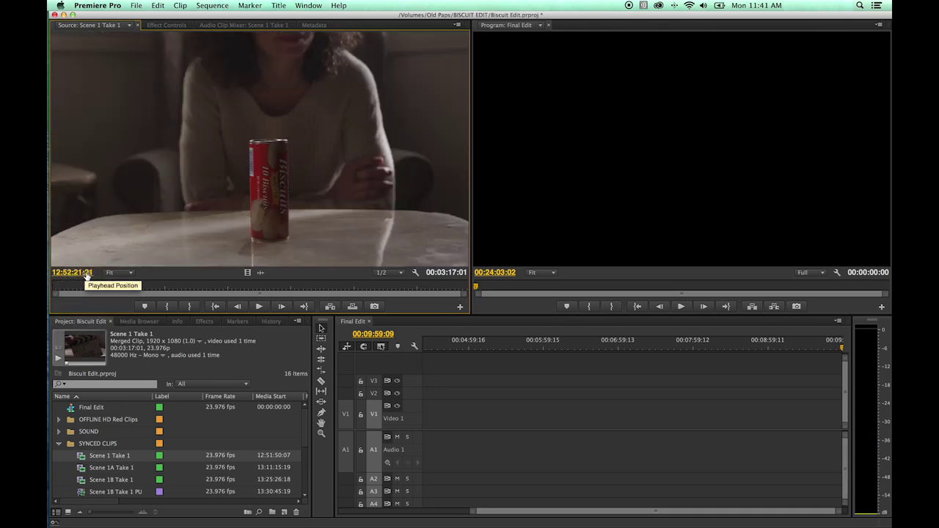
drag(122, 289, 136, 287)
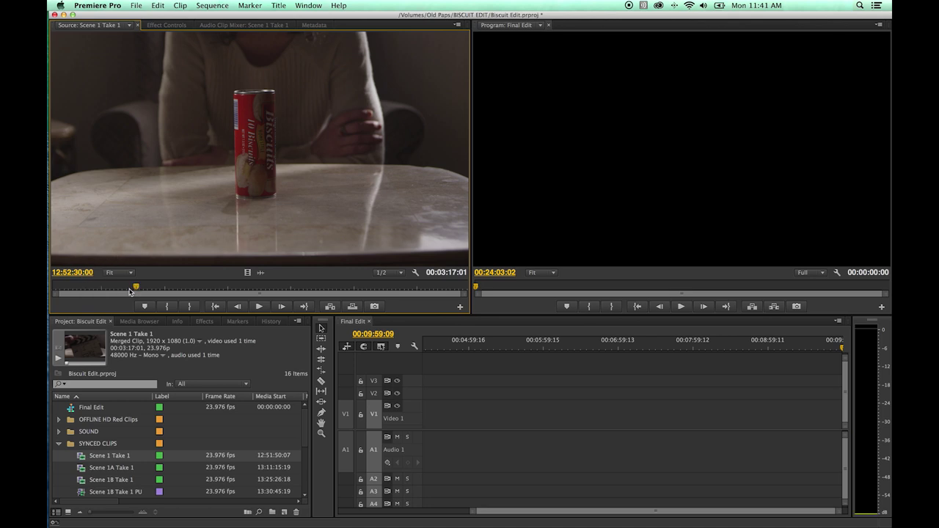
click(51, 287)
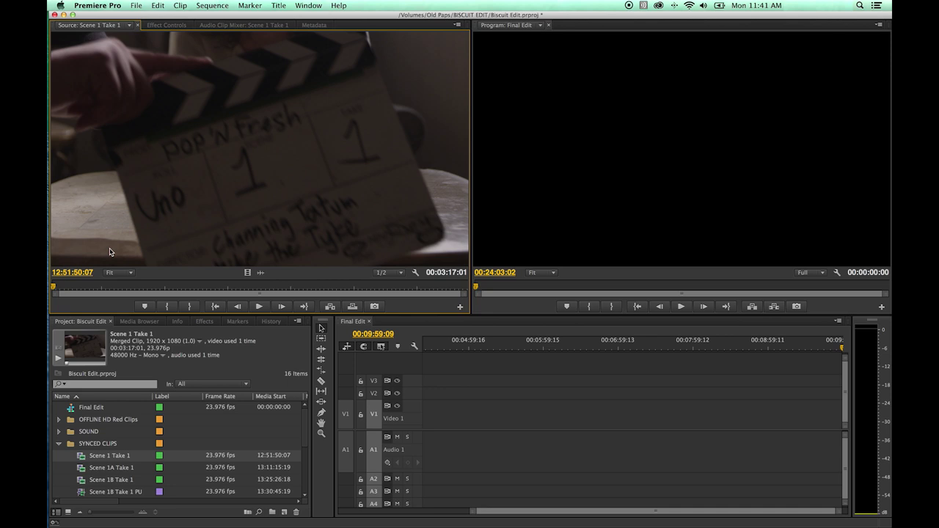
key(space)
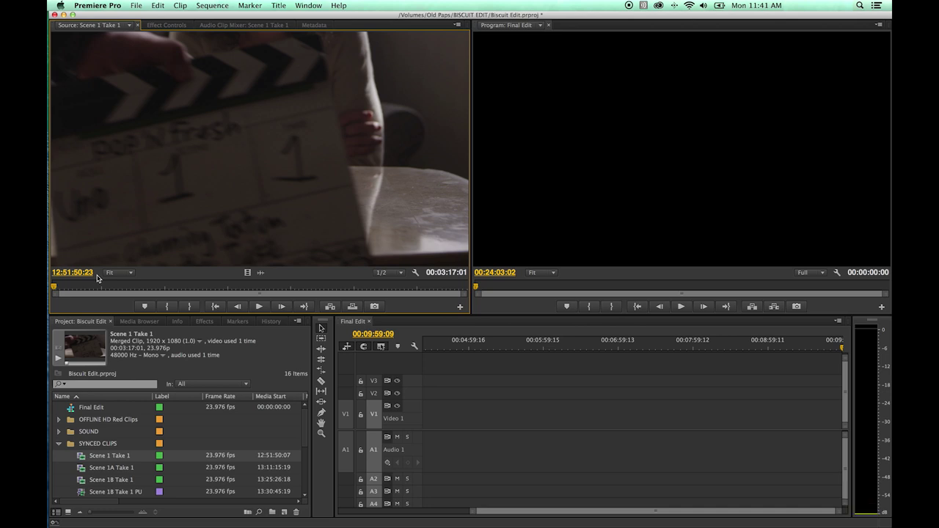
Step a frame forward, then scrub Scene 1 Take 1 to the woman with the biscuit can.
key(Right)
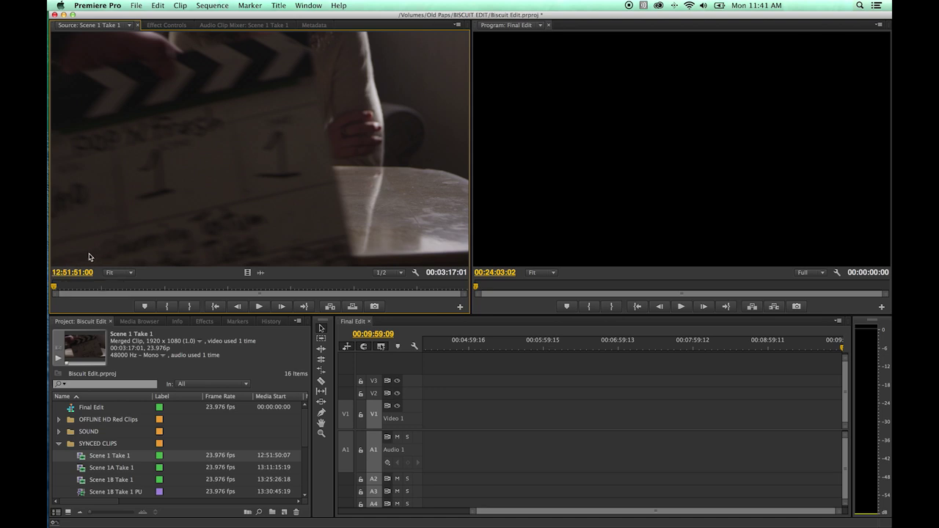
mouse_move(48, 277)
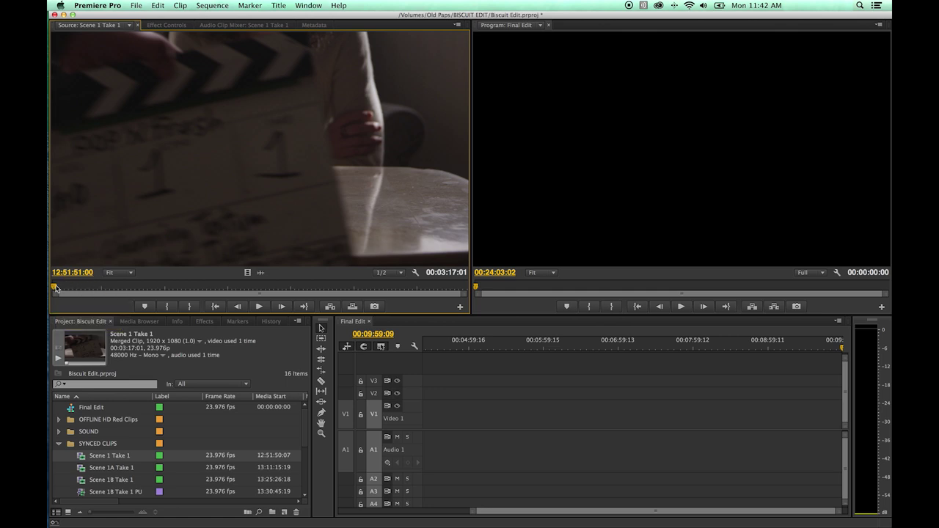
drag(54, 286, 93, 287)
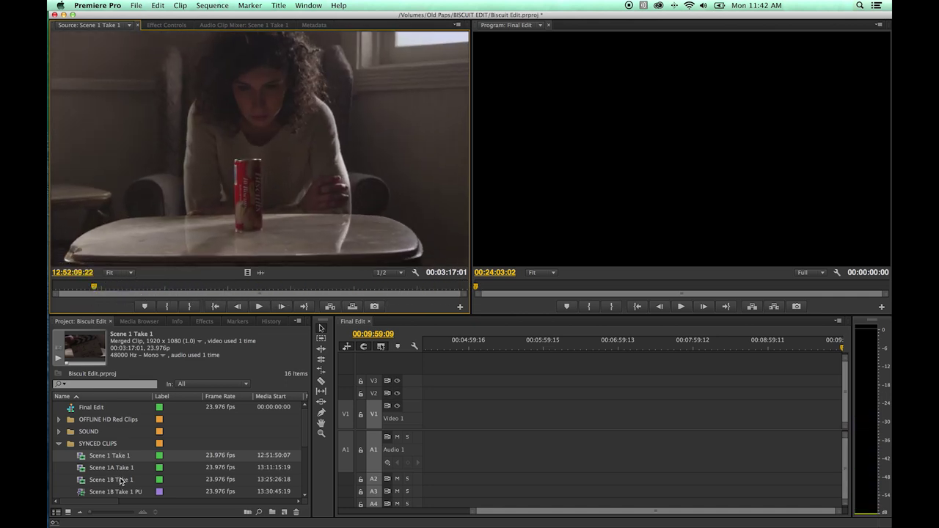
scroll(121, 481, down, 5)
Load Scene 1D Take 1 PU, scrub it, zoom the time ruler in and out, ending at 14:14:17:13.
double_click(106, 456)
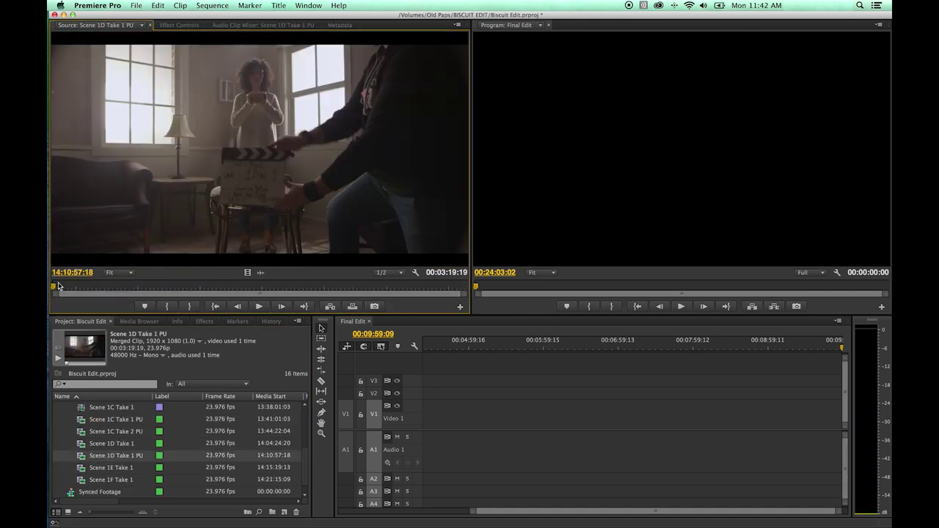
drag(58, 287, 161, 288)
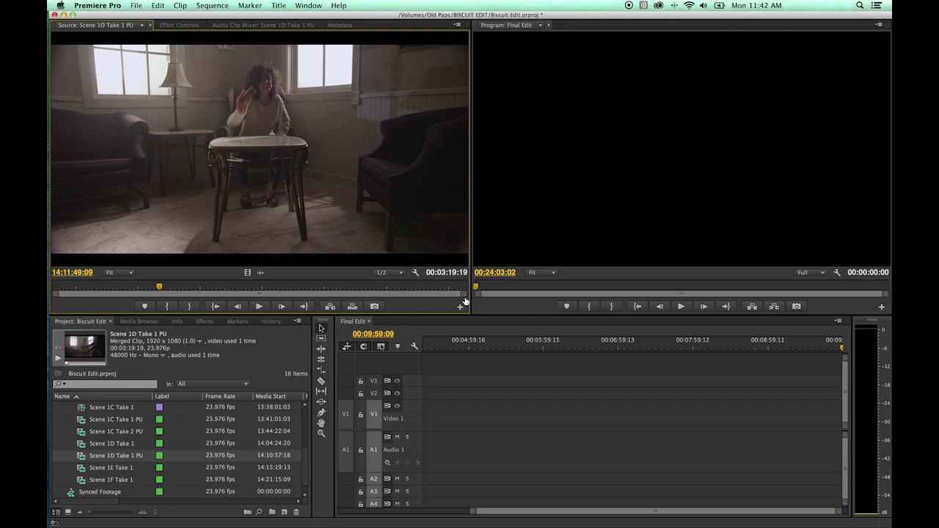
mouse_move(465, 297)
mouse_down()
mouse_move(296, 298)
mouse_move(550, 300)
mouse_up()
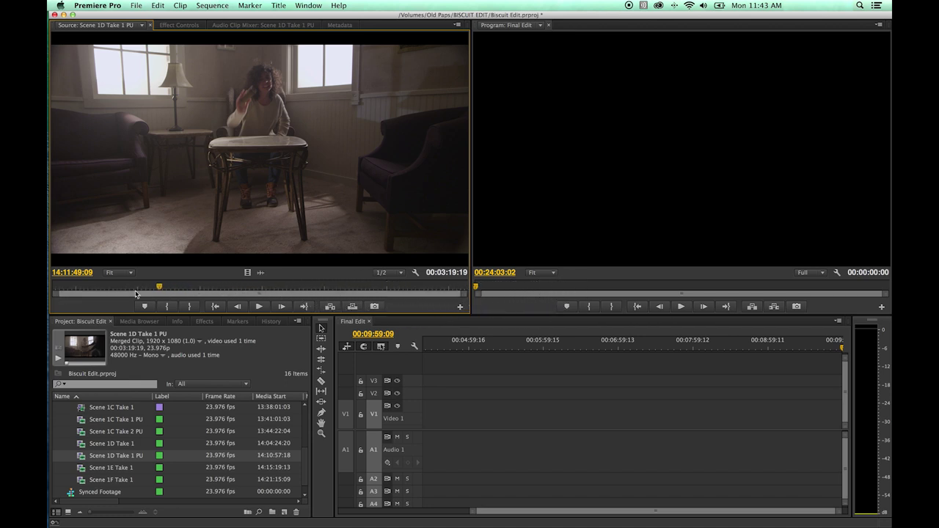
click(76, 287)
click(377, 287)
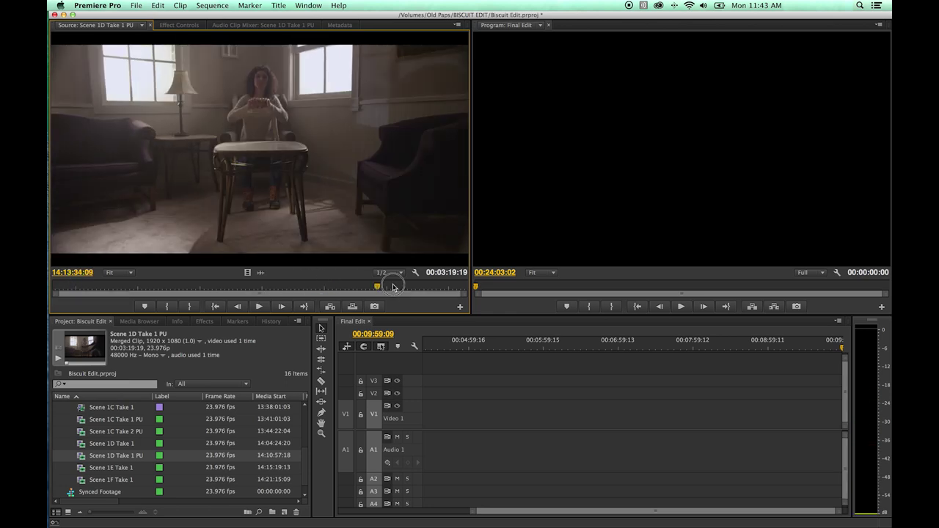
drag(392, 287, 436, 298)
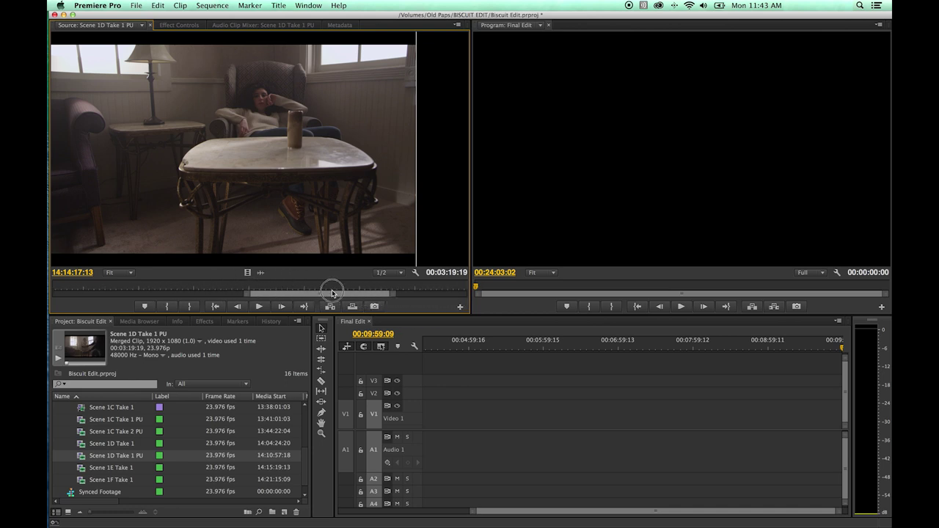
drag(325, 294, 51, 292)
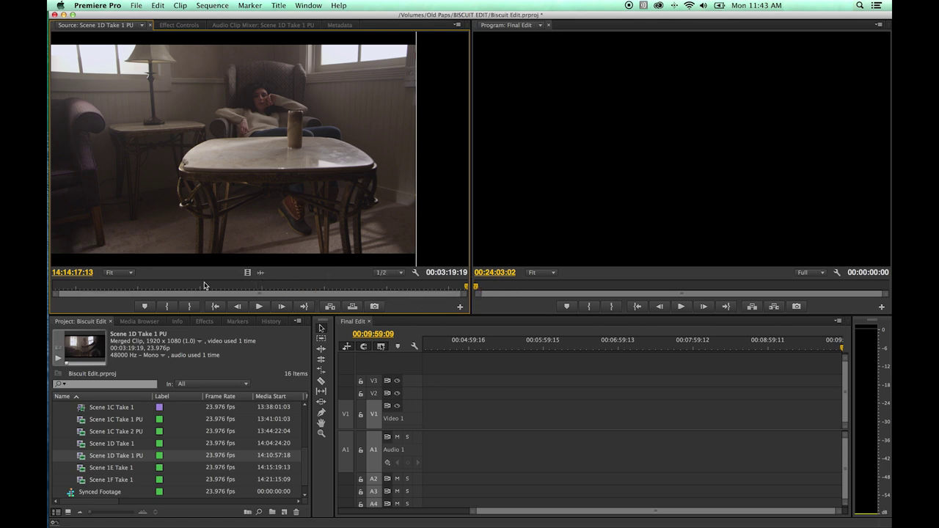
Try the Source monitor zoom levels 10%, 200% and 400%.
click(118, 274)
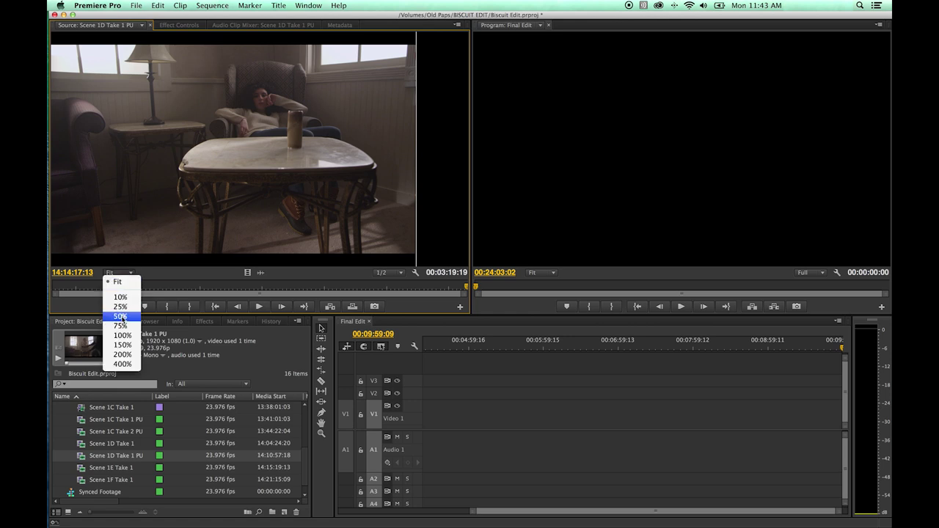
click(120, 297)
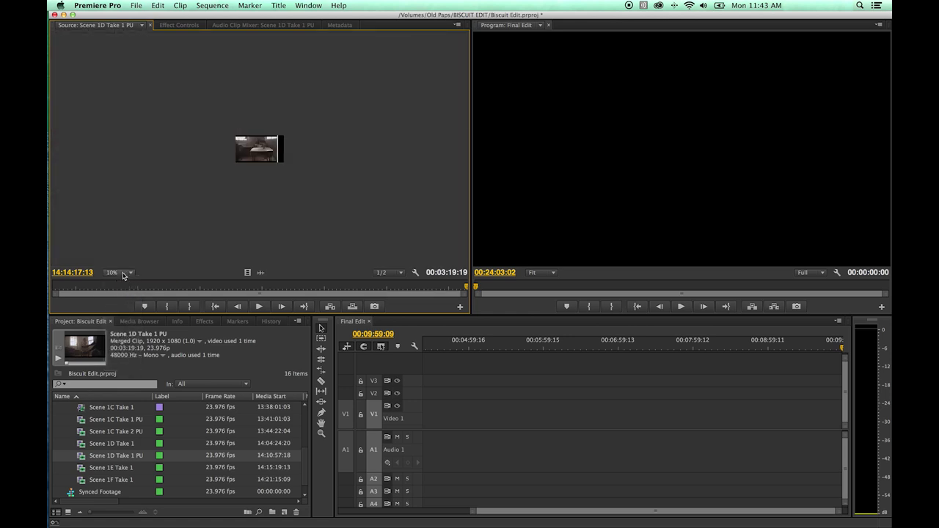
click(123, 275)
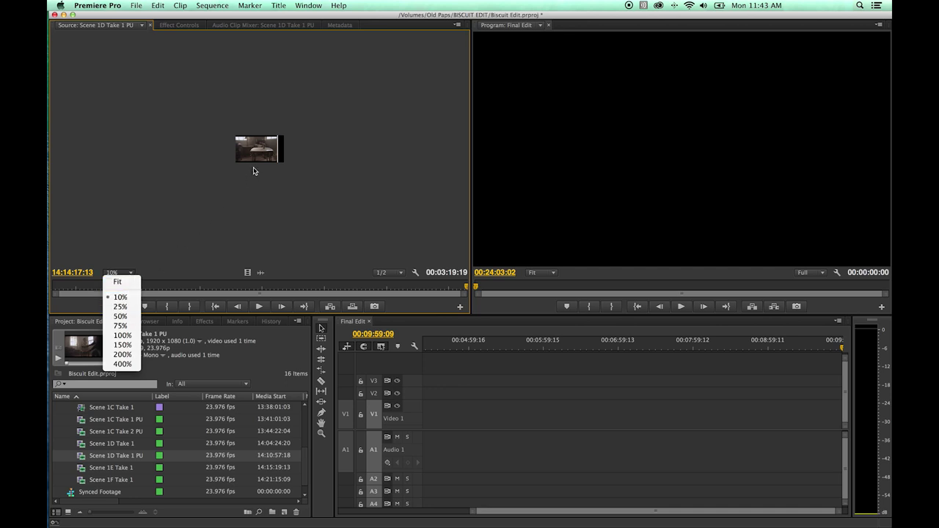
click(168, 78)
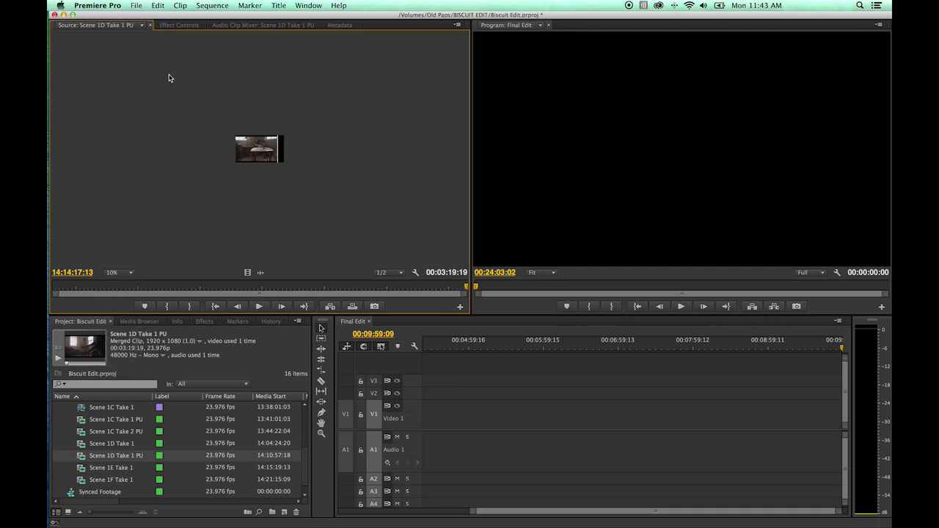
click(131, 274)
click(118, 355)
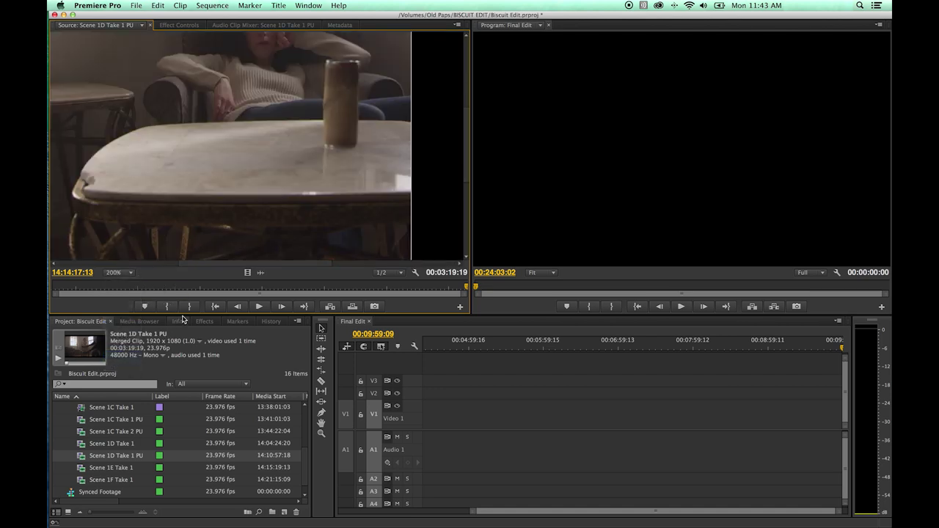
click(131, 273)
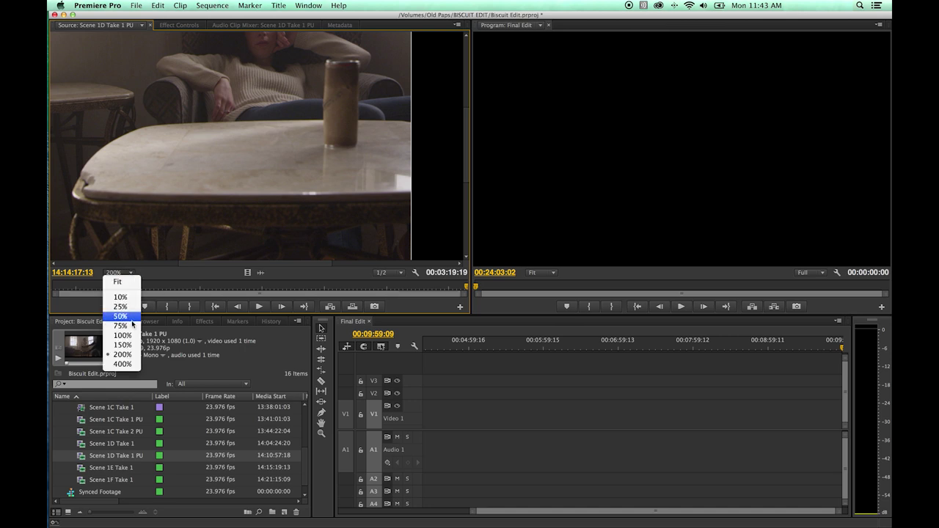
click(131, 365)
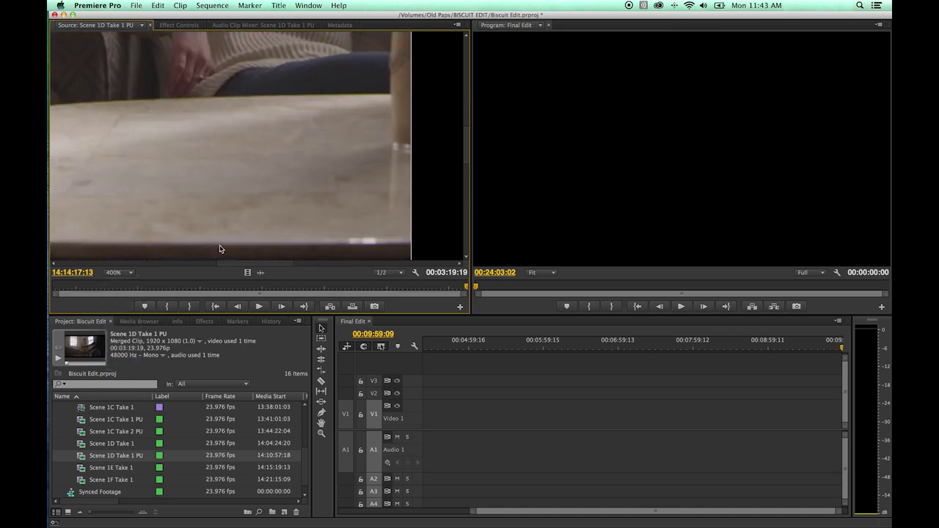
Jump to 14:12:29:15, pan around the magnified frame, then set zoom back to Fit.
click(243, 291)
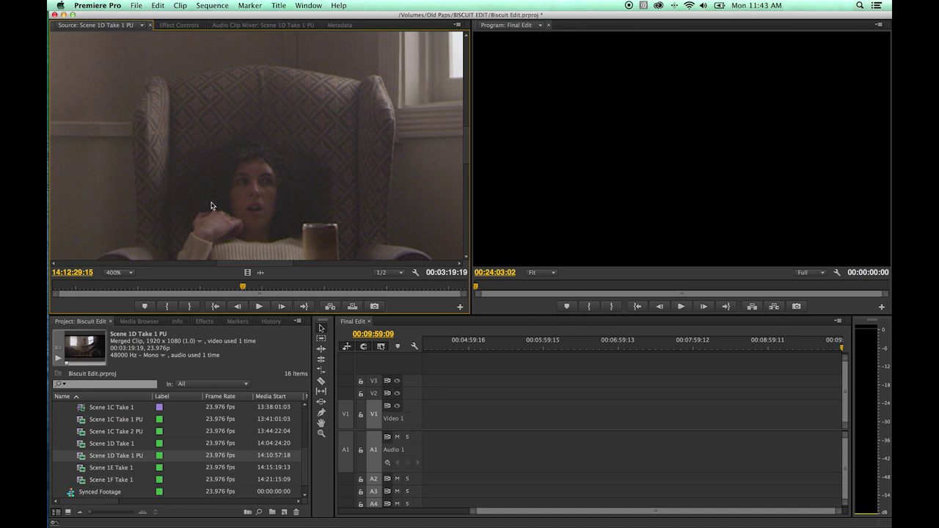
drag(249, 264, 318, 239)
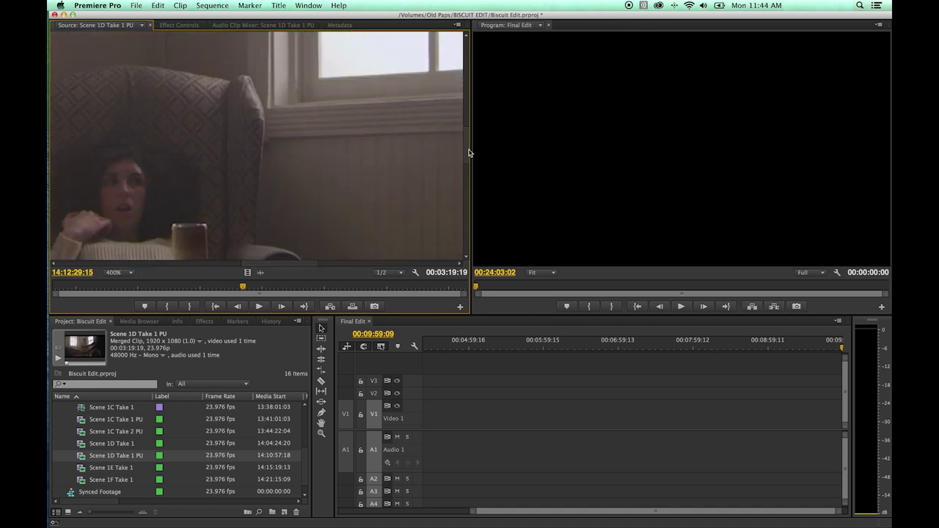
mouse_move(470, 152)
mouse_down()
mouse_move(470, 84)
mouse_move(468, 137)
mouse_up()
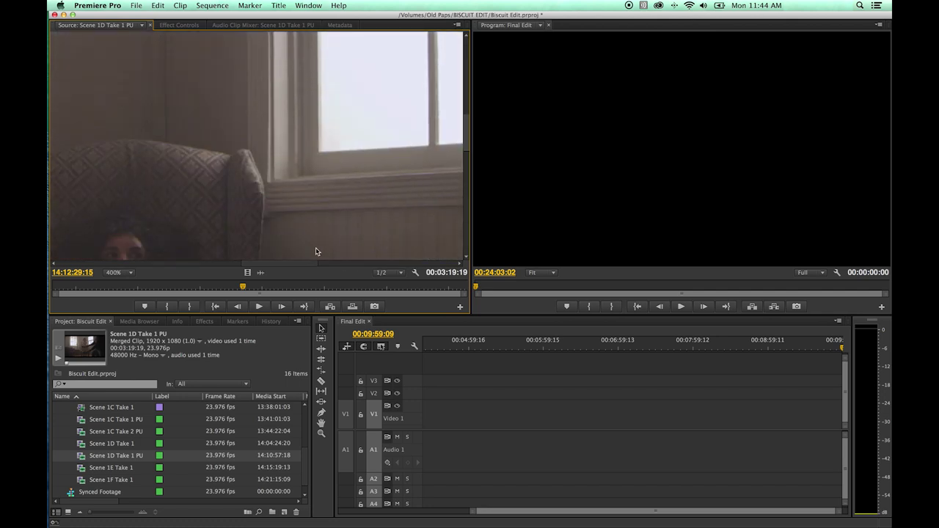
drag(268, 263, 110, 264)
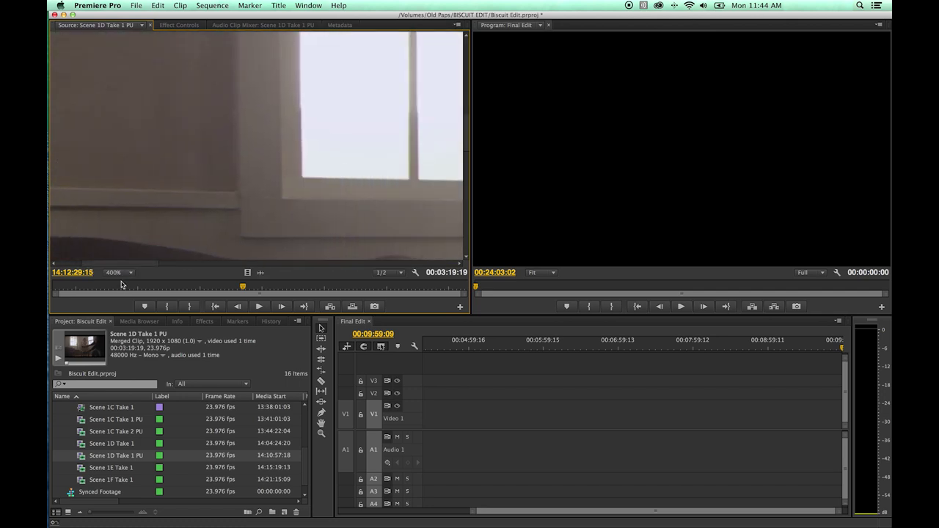
click(130, 272)
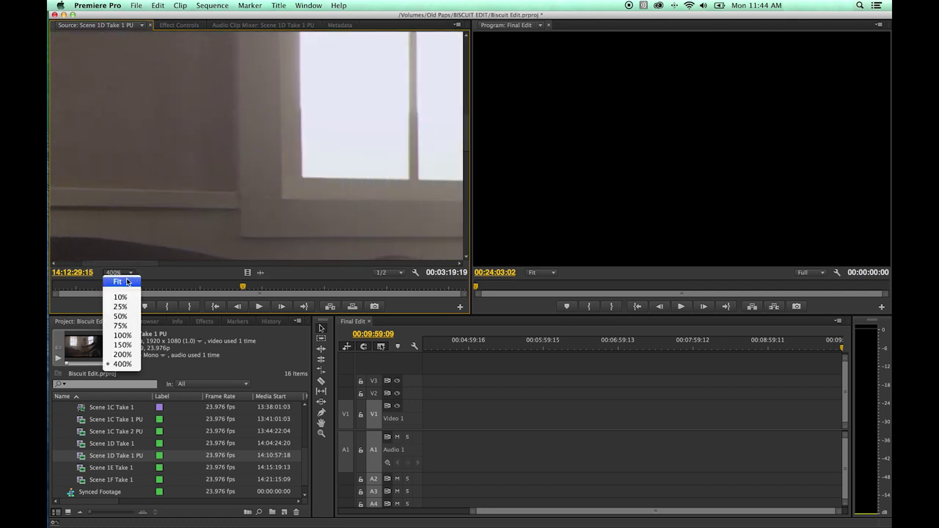
click(119, 283)
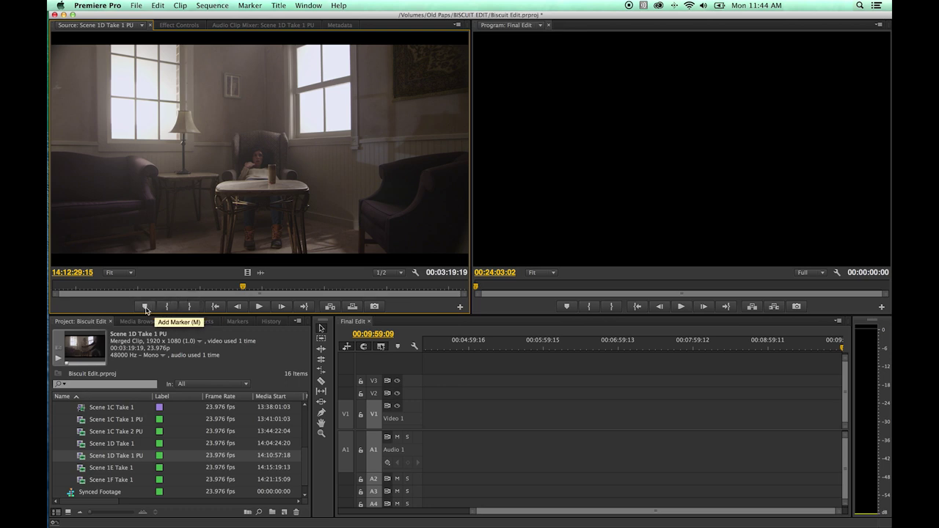
Add a marker at the current source frame, then remove it.
click(146, 310)
drag(238, 287, 264, 288)
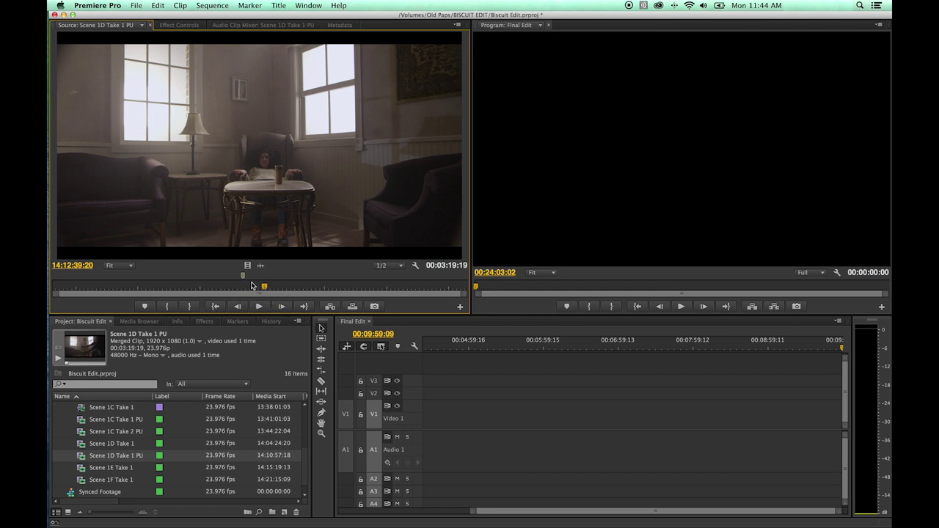
key(super+alt+m)
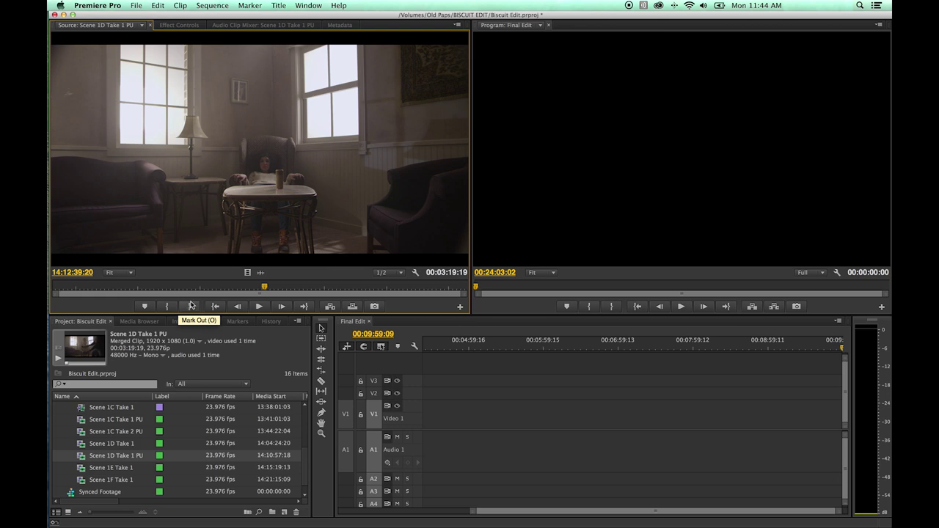
Mark In at 14:11:59:20 and mark Out later, giving a 00:00:22:08 range.
drag(192, 288, 181, 289)
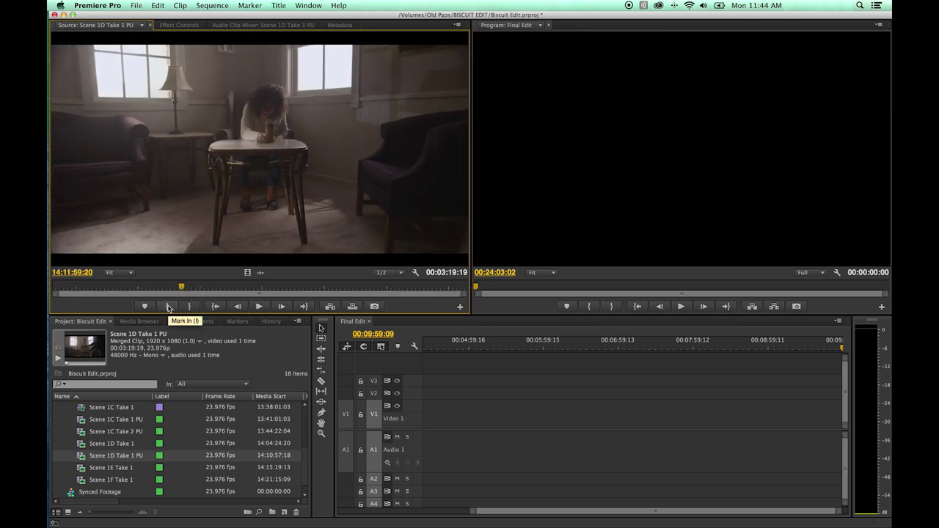
click(168, 307)
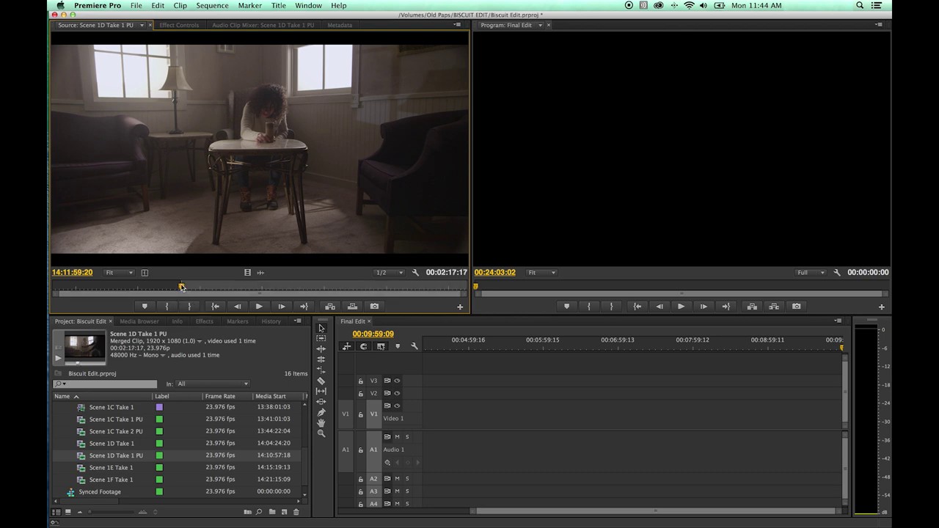
drag(182, 287, 192, 287)
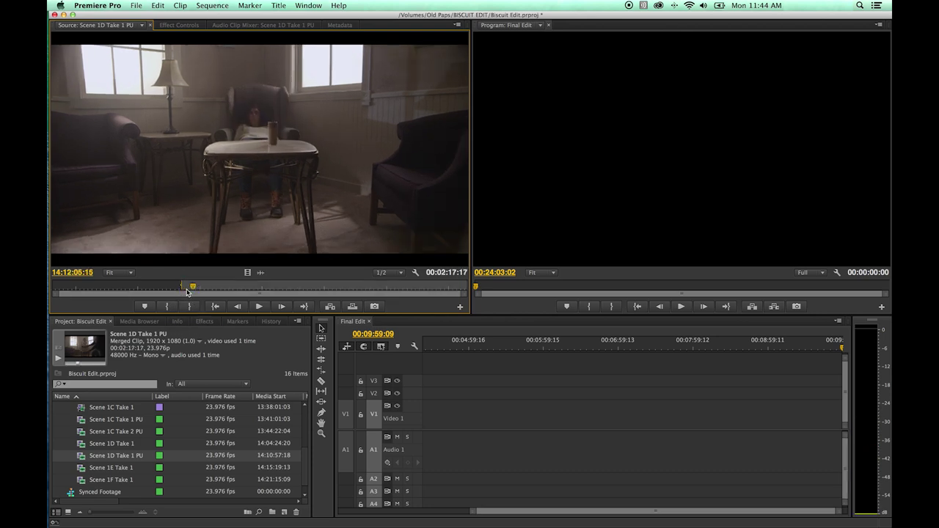
drag(193, 290, 227, 287)
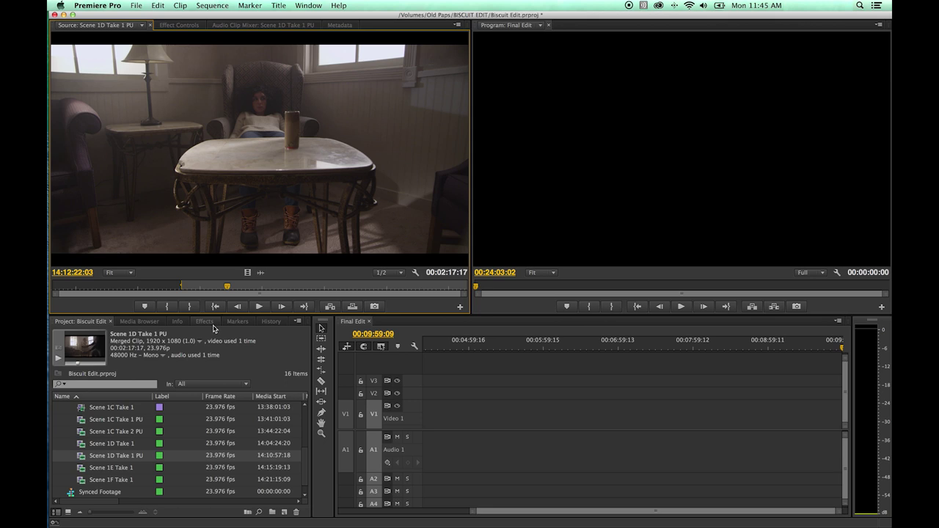
key(o)
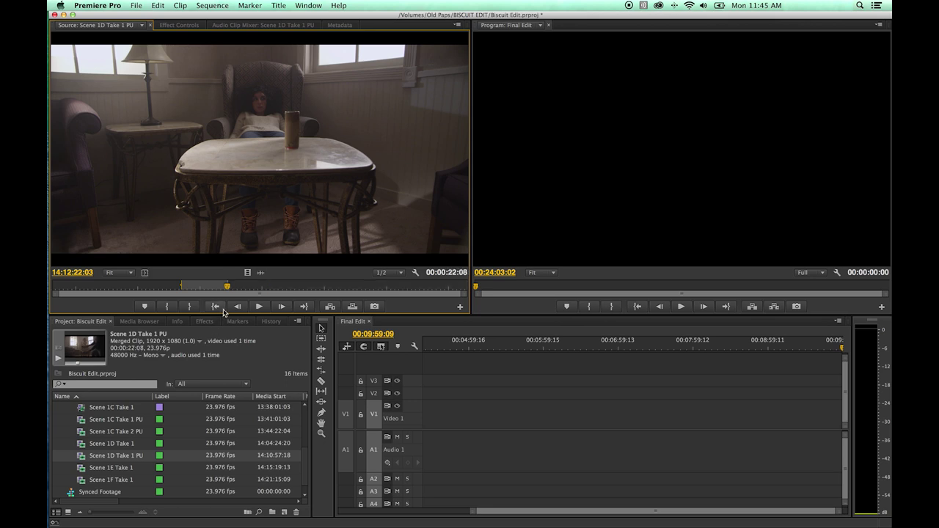
Jump to the In and Out points, then step back six frames.
mouse_move(226, 290)
mouse_down()
mouse_move(183, 285)
mouse_move(230, 288)
mouse_up()
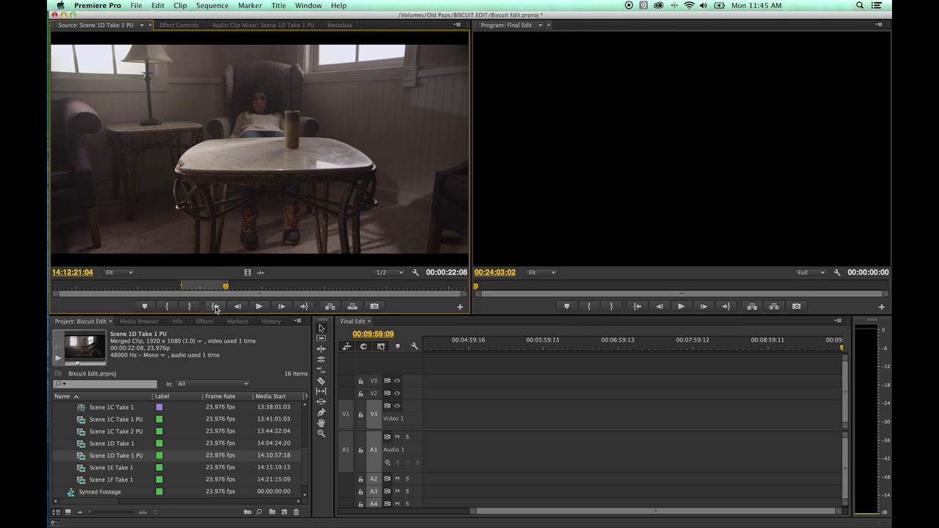
click(215, 306)
click(304, 307)
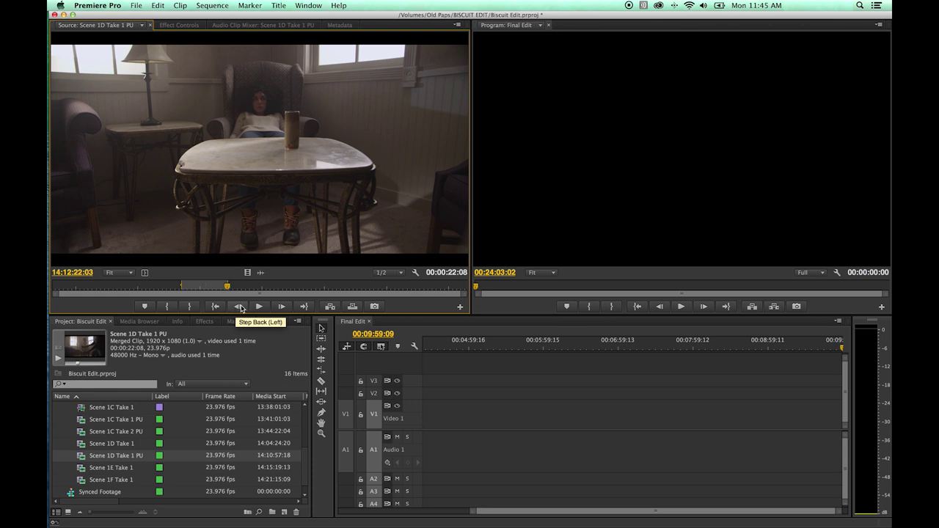
click(238, 306)
click(239, 307)
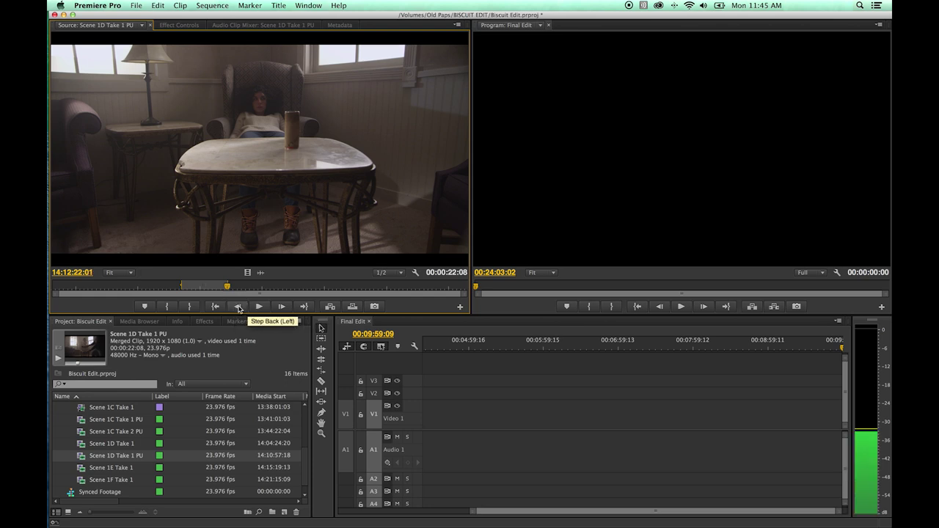
click(238, 306)
click(239, 307)
click(239, 307)
click(239, 306)
click(239, 308)
click(240, 307)
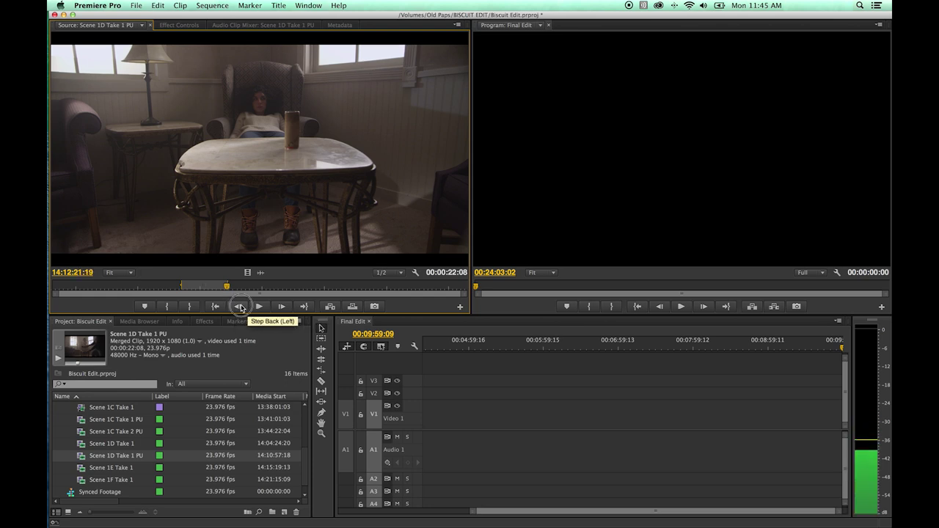
click(241, 308)
click(240, 308)
Step forward four frames, then play and stop at 14:12:23:18.
click(283, 306)
click(283, 307)
click(283, 307)
click(282, 307)
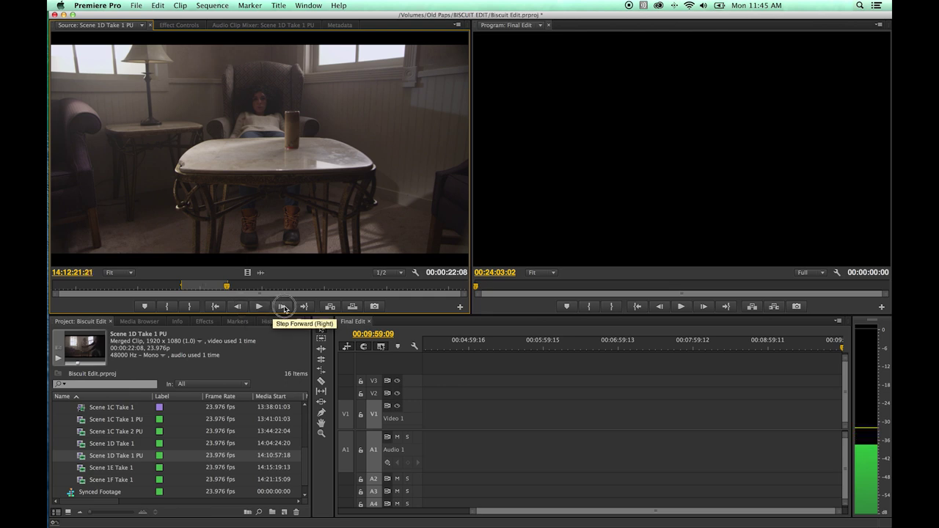
click(283, 307)
click(283, 308)
click(283, 307)
click(283, 308)
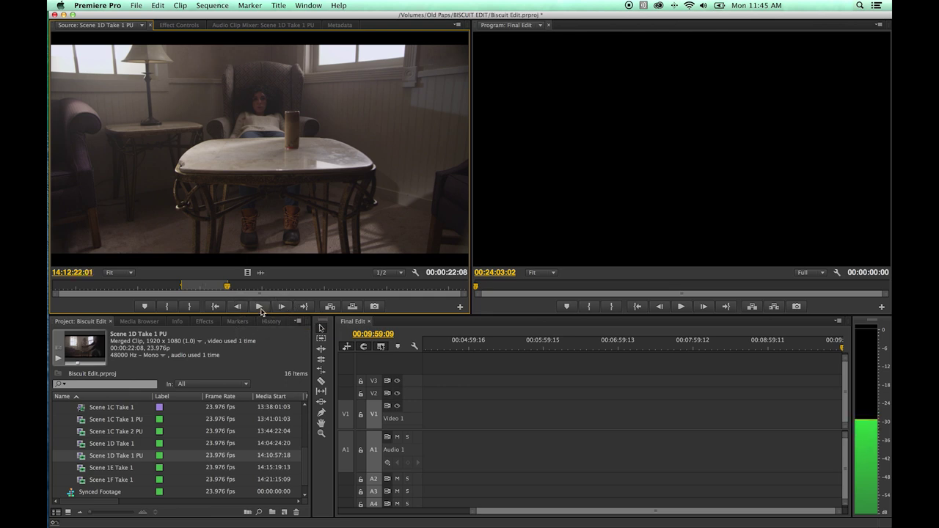
click(261, 307)
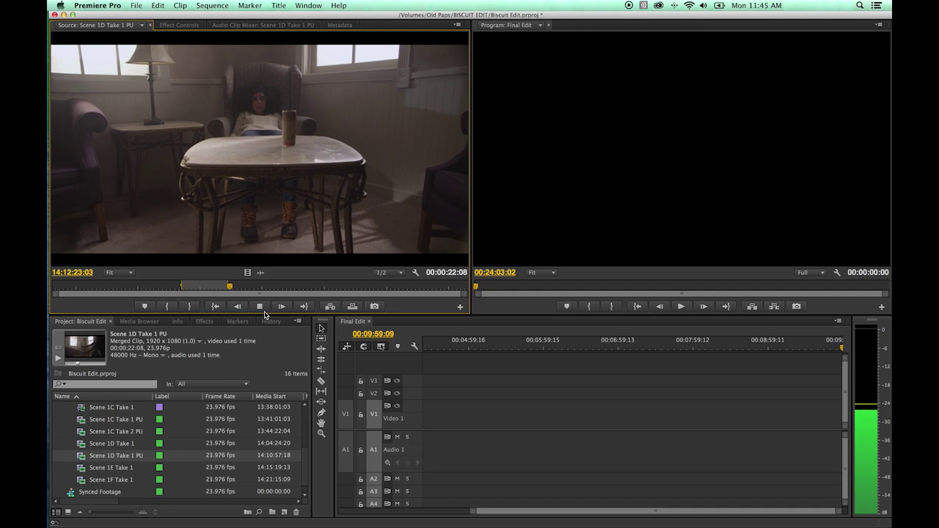
click(260, 307)
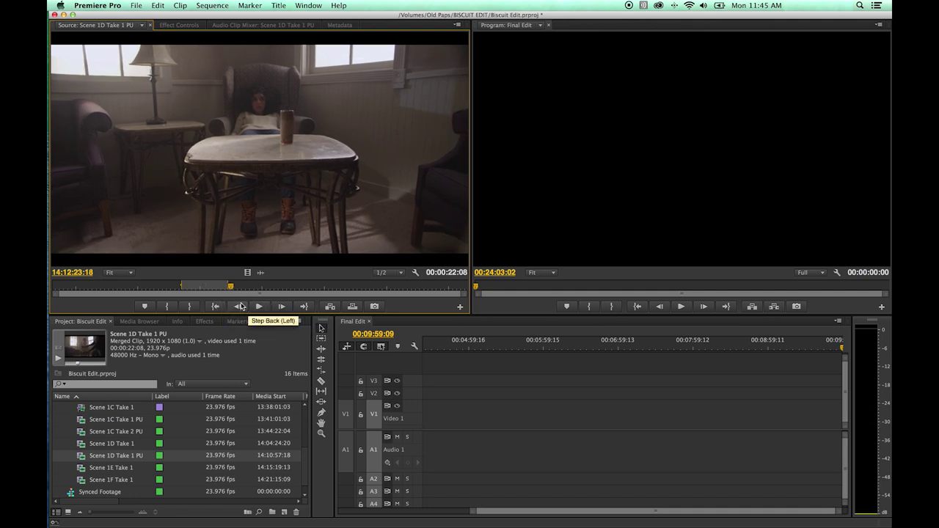
Play and stop the source clip, then step frames with the Left and Right arrows.
drag(230, 288, 247, 290)
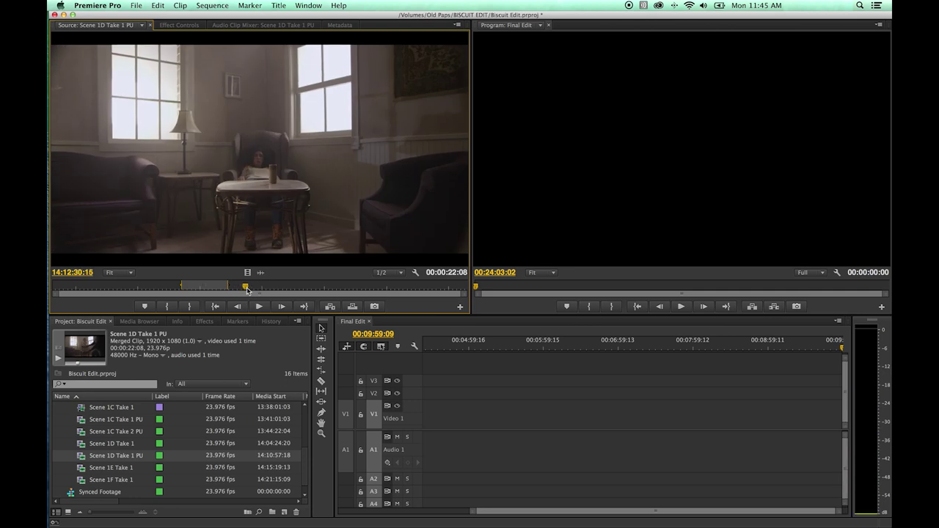
click(258, 307)
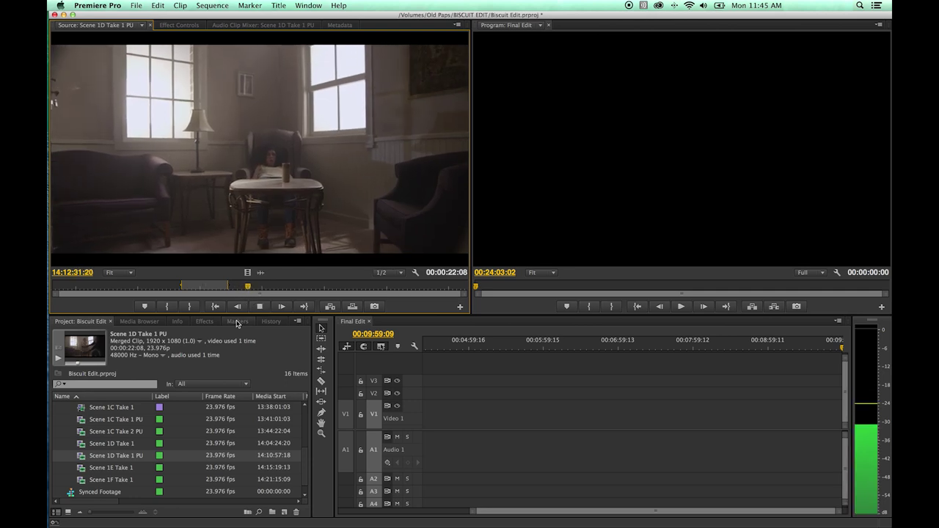
key(space)
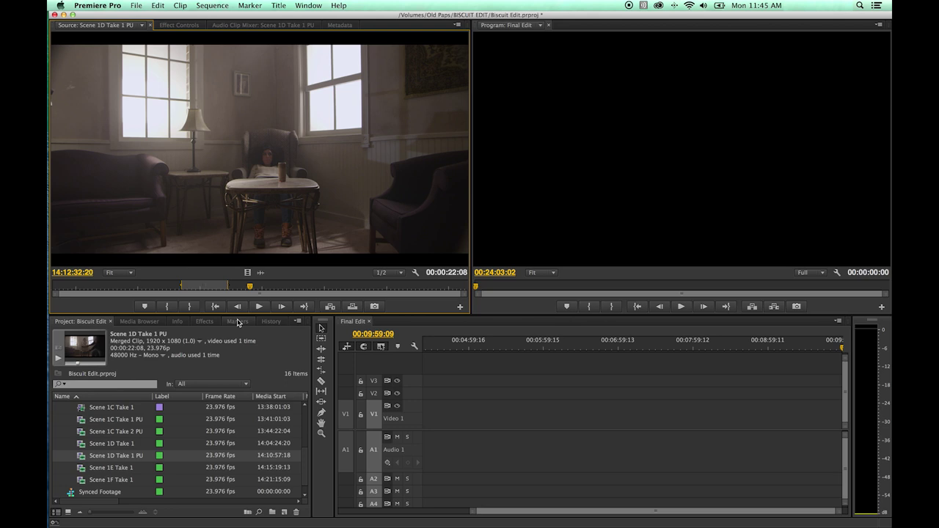
key(Left)
key(Left)
key(Left)
key(Left)
key(Left)
key(Left)
key(Right)
key(Right)
key(Right)
key(Right)
key(Right)
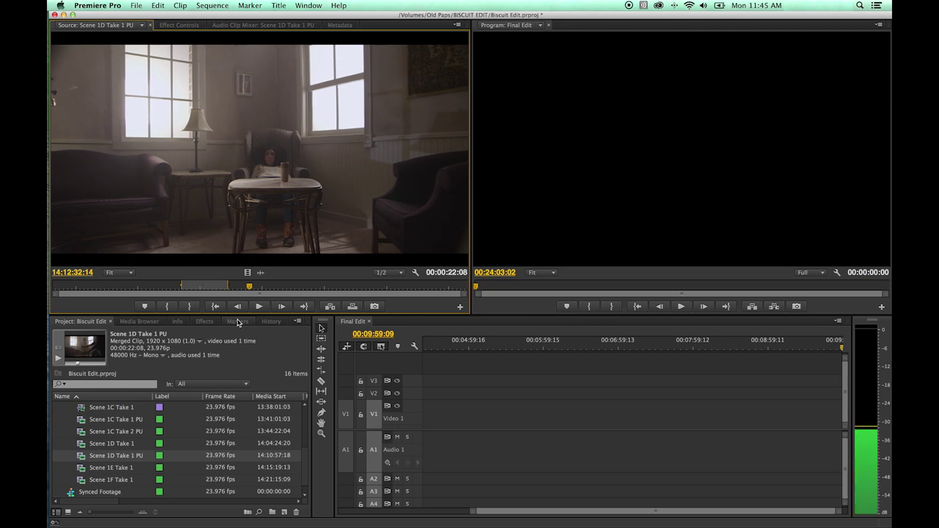
key(Right)
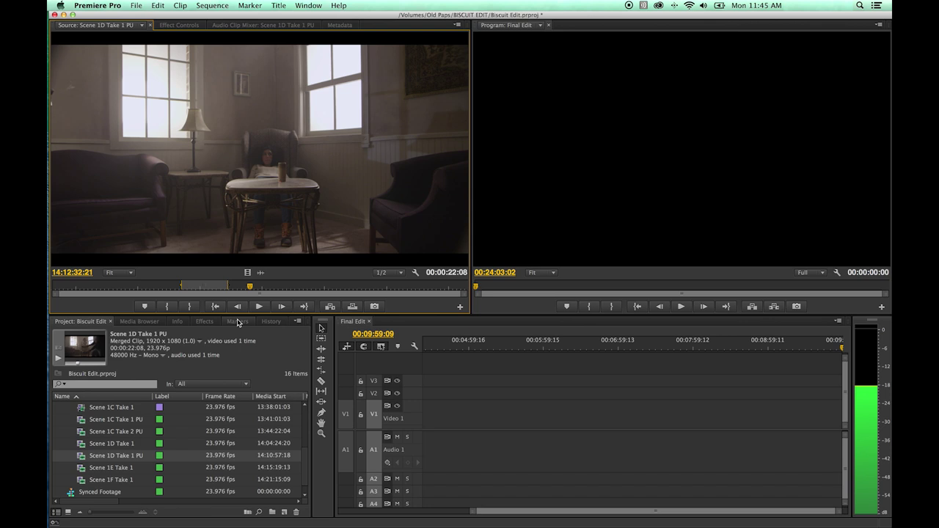
Play forward, reverse with J, resume with L, and step back frame by frame.
drag(249, 287, 115, 288)
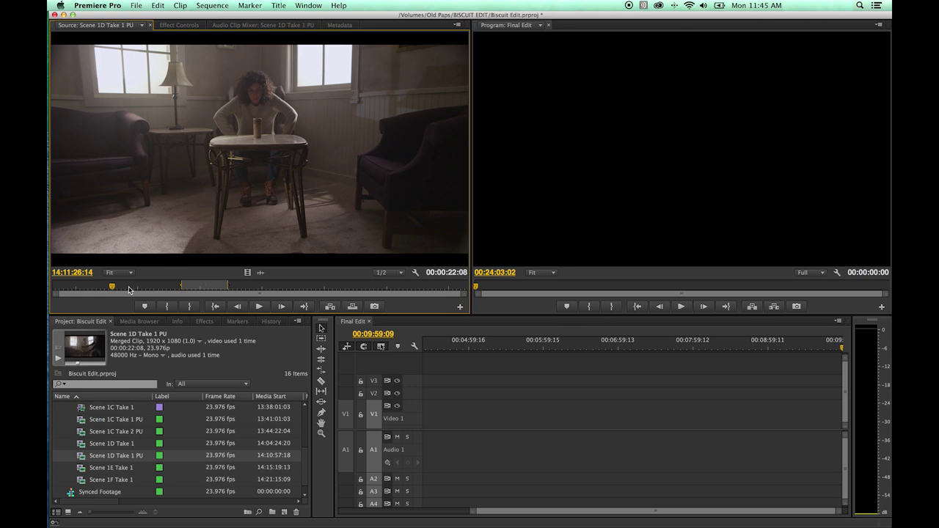
key(space)
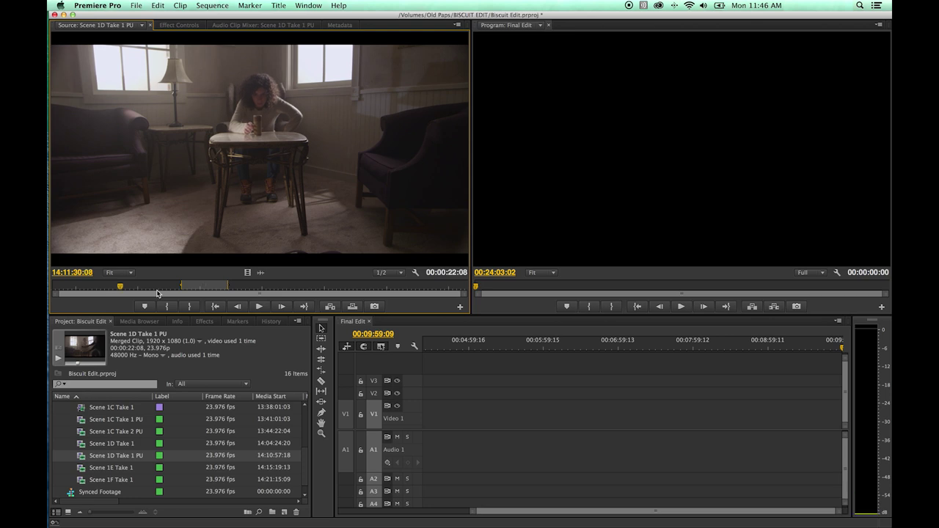
key(j)
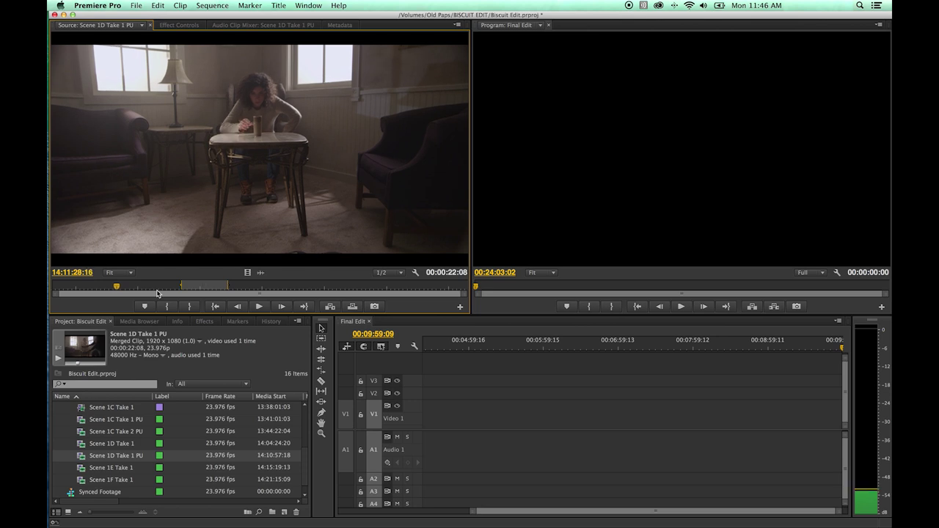
key(l)
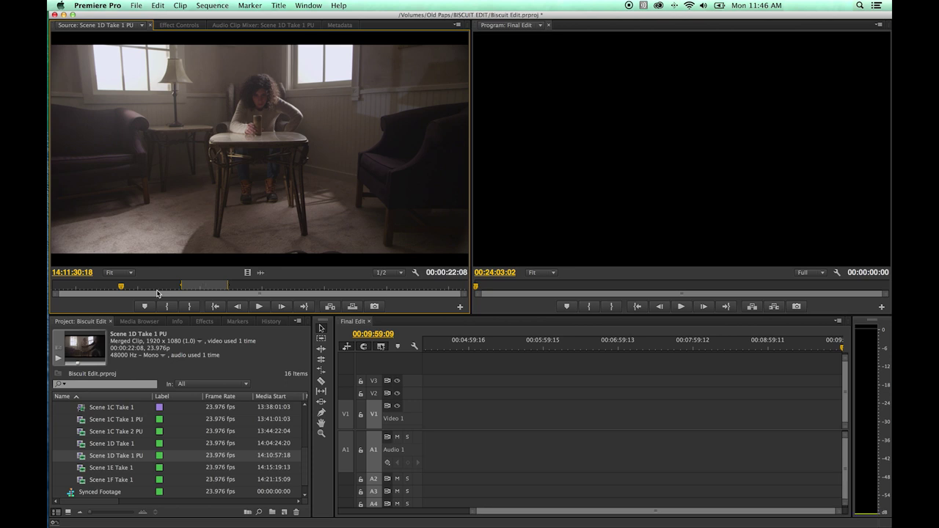
key(shift+Left)
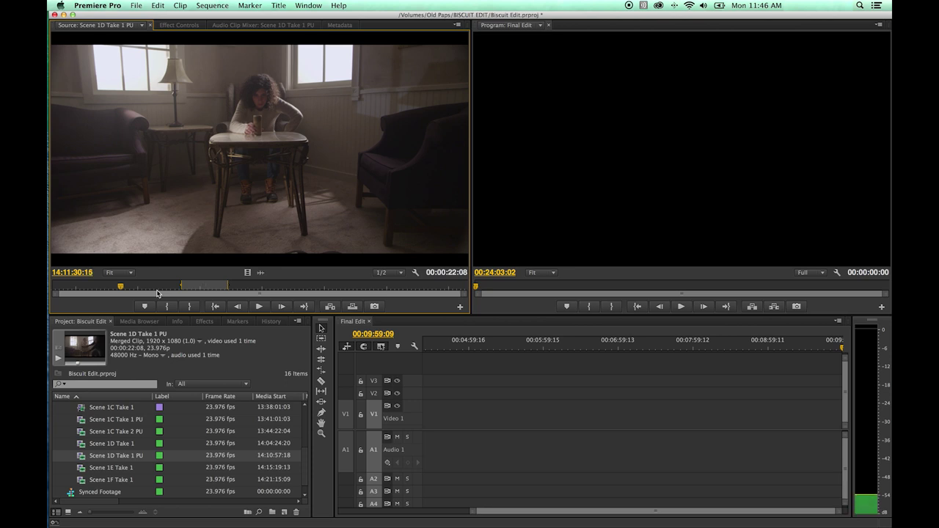
key(Left)
key(Left)
key(Left)
key(Left)
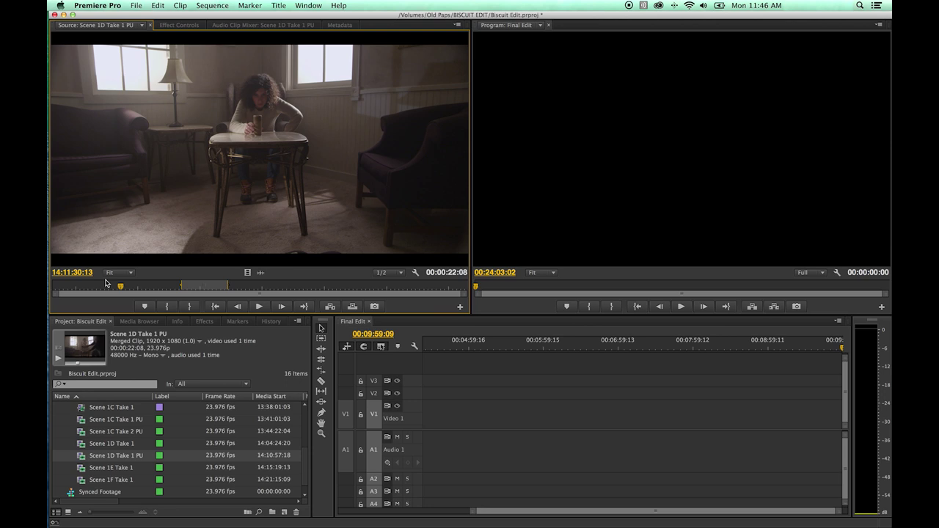
key(Left)
key(Left)
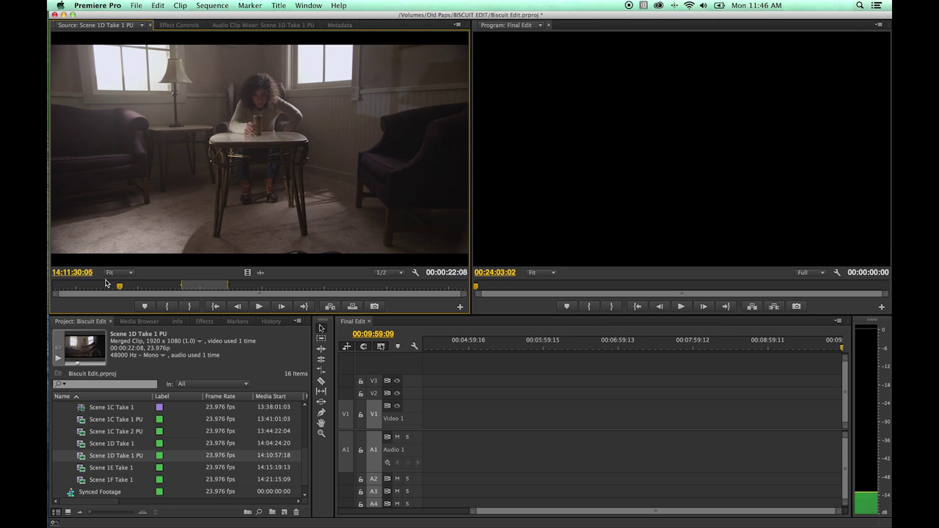
key(space)
key(space)
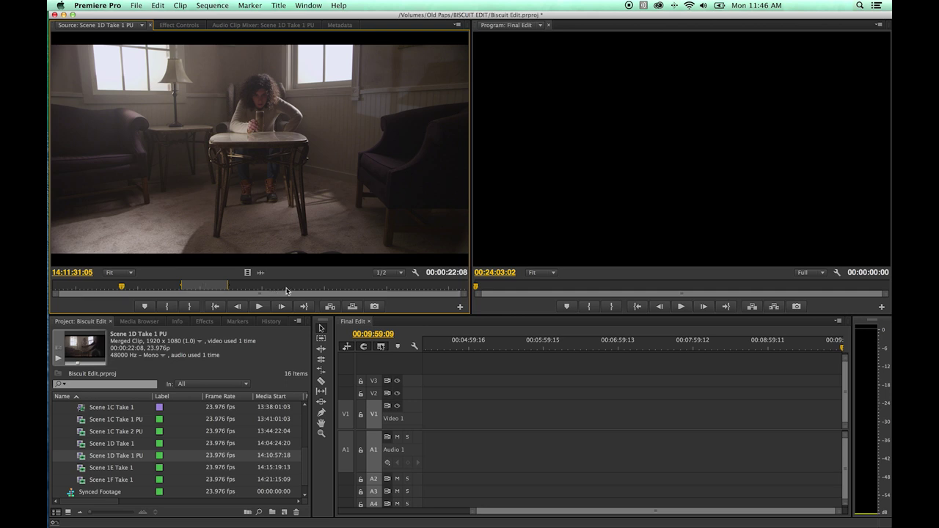
drag(286, 290, 182, 286)
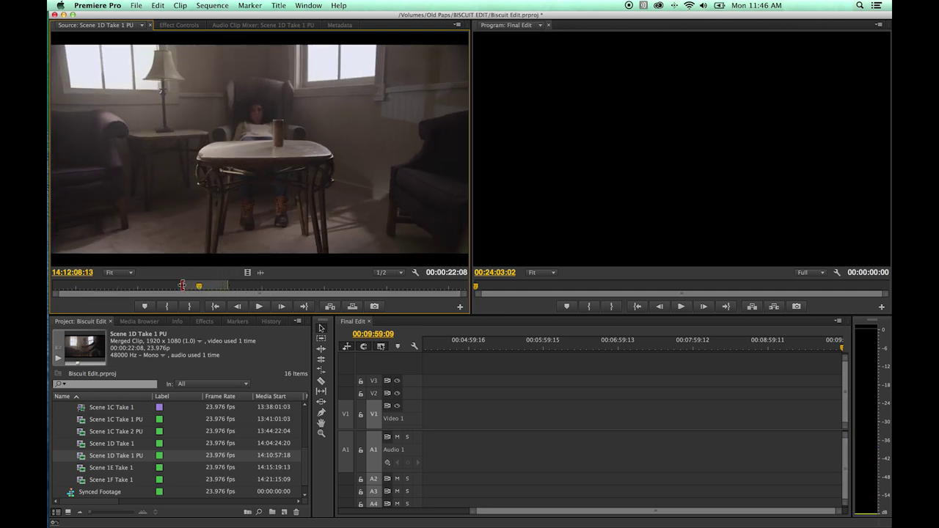
Insert the marked source range into Final Edit, then undo the insertion.
click(330, 307)
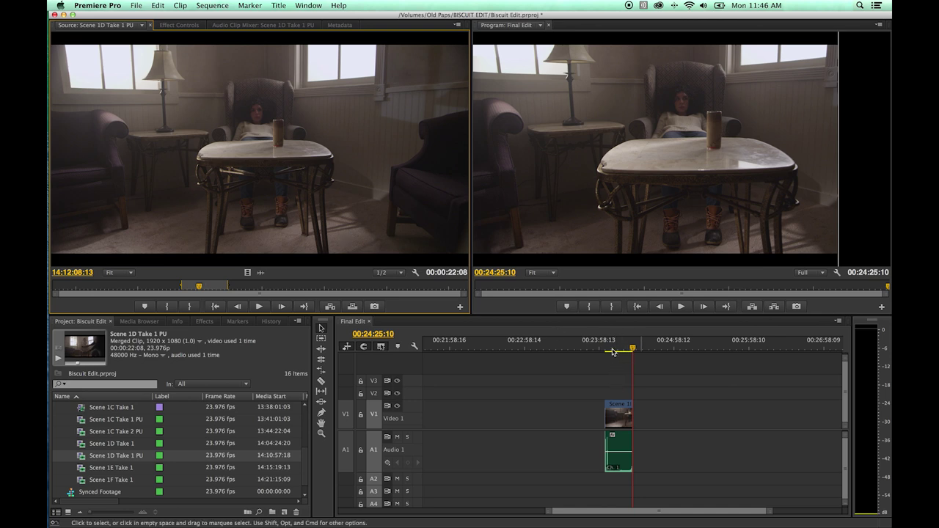
click(620, 375)
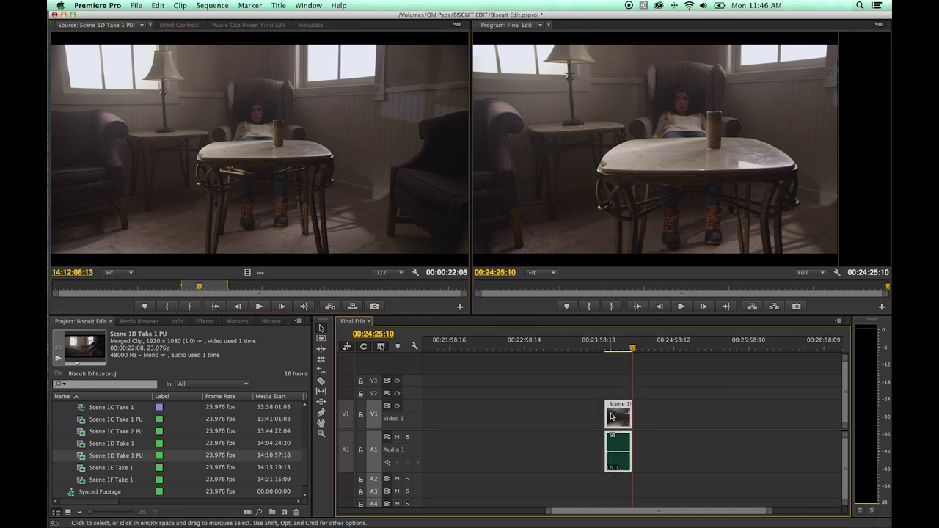
key(super+z)
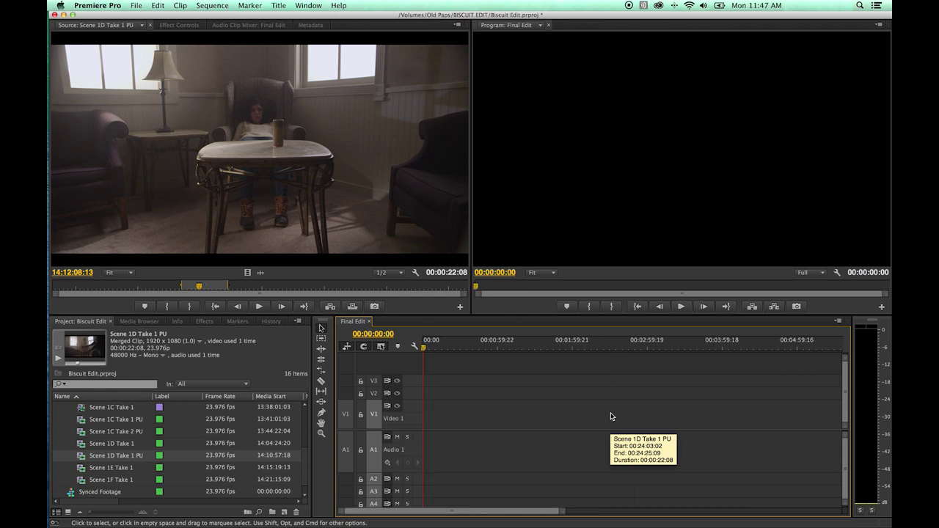
Insert the clip at the sequence start again, then delete it from the timeline.
click(288, 267)
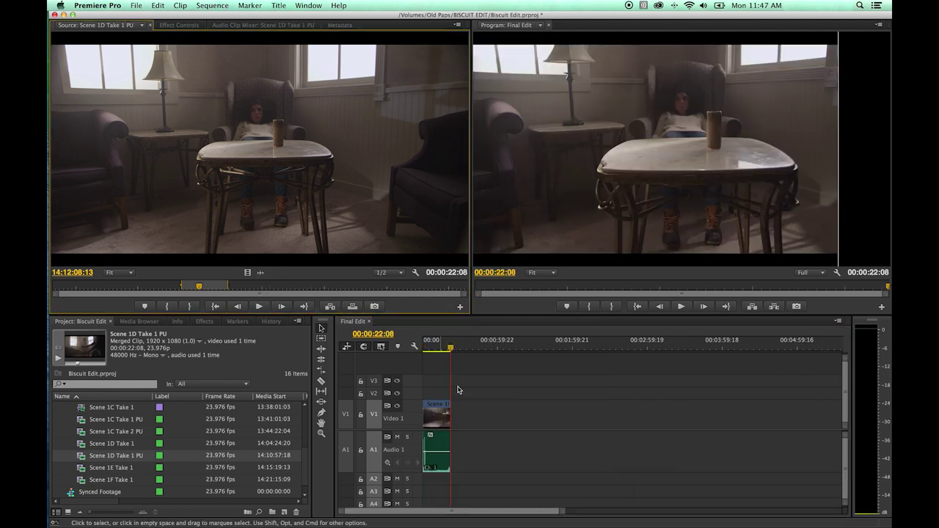
click(442, 413)
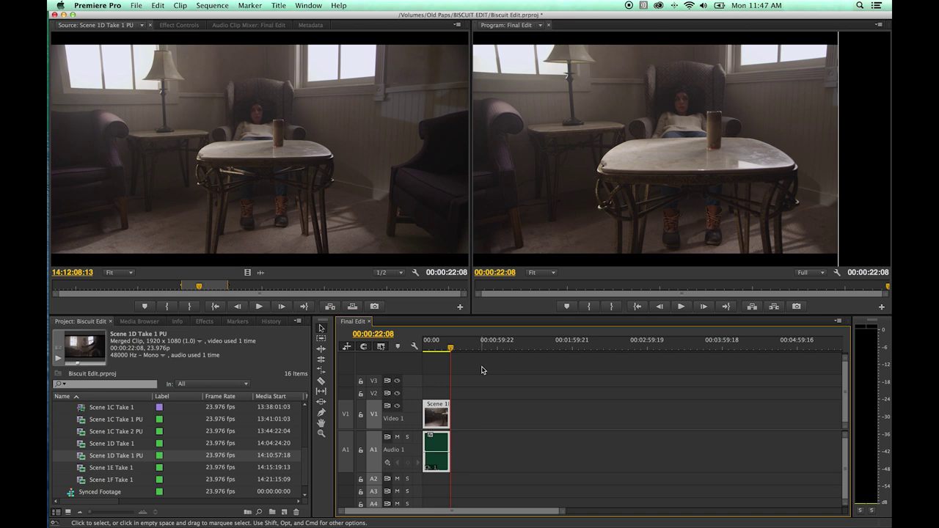
key(Delete)
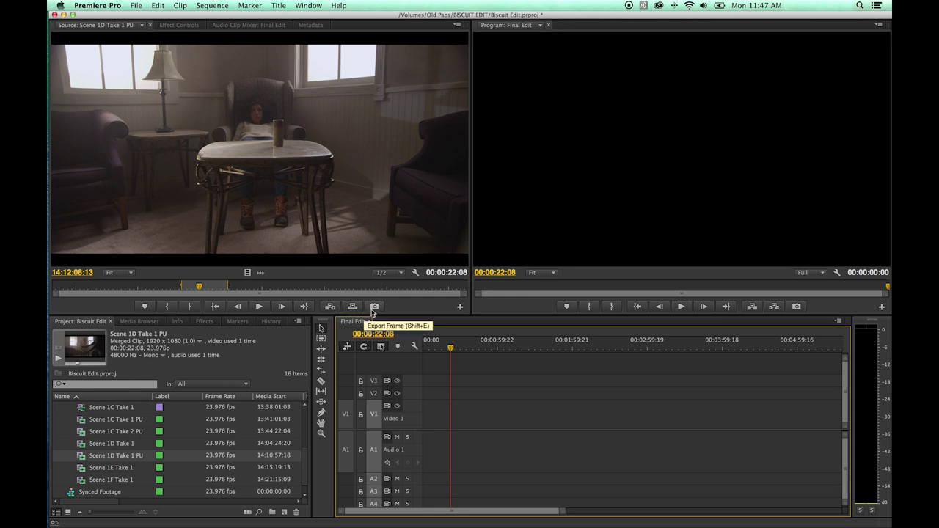
click(251, 252)
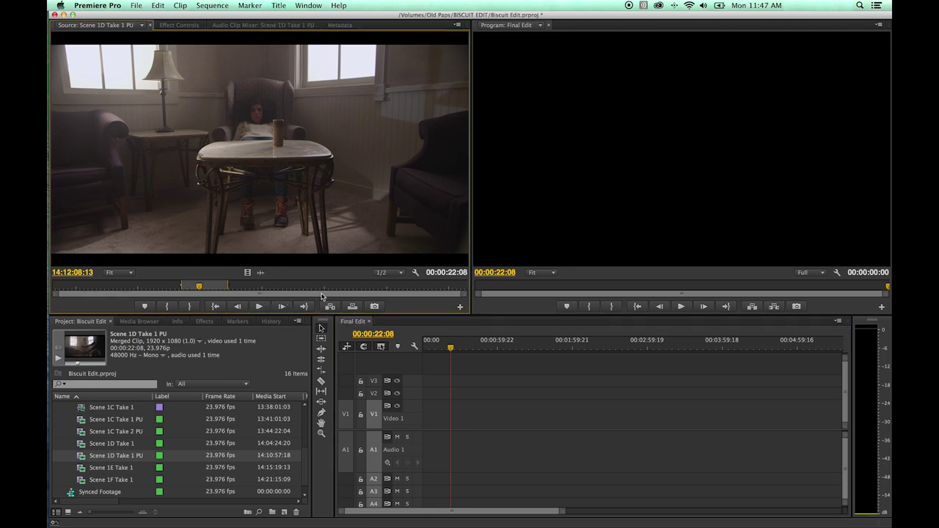
click(375, 306)
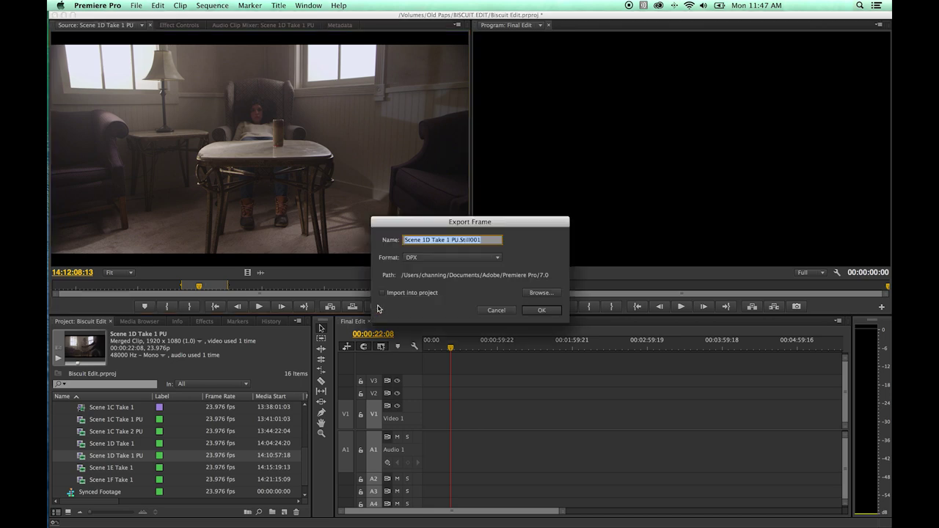
click(430, 258)
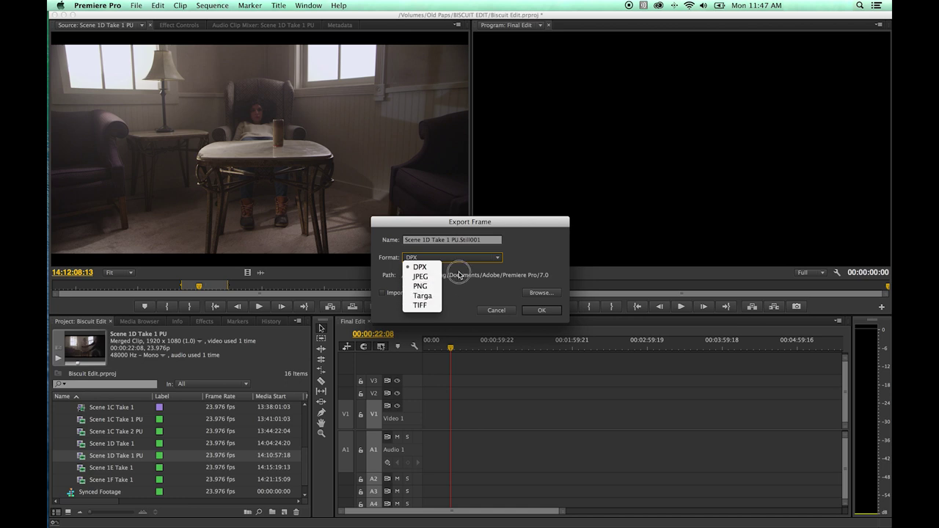
click(462, 270)
drag(487, 242, 381, 240)
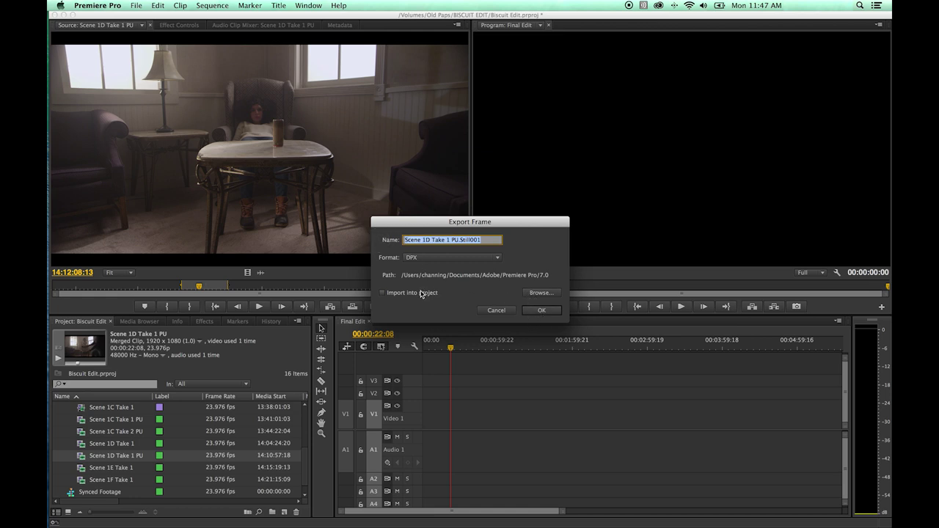
click(382, 293)
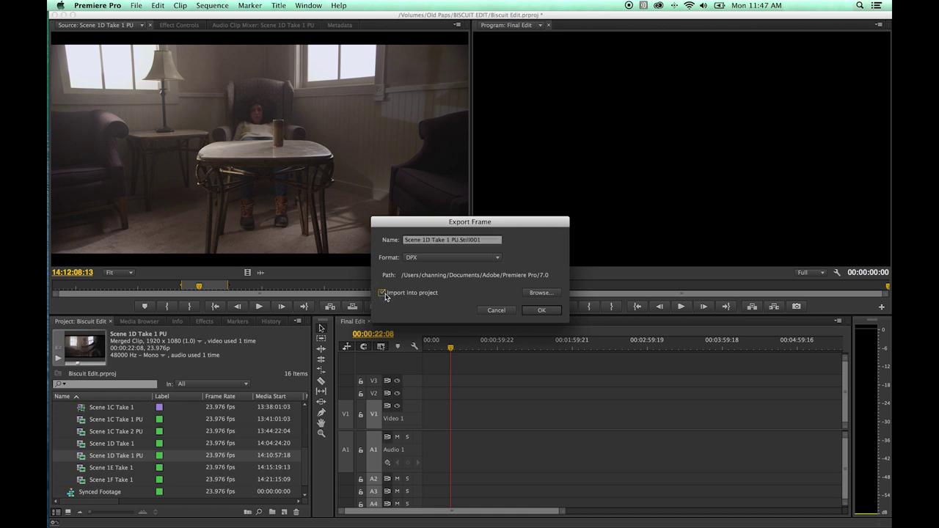
click(496, 311)
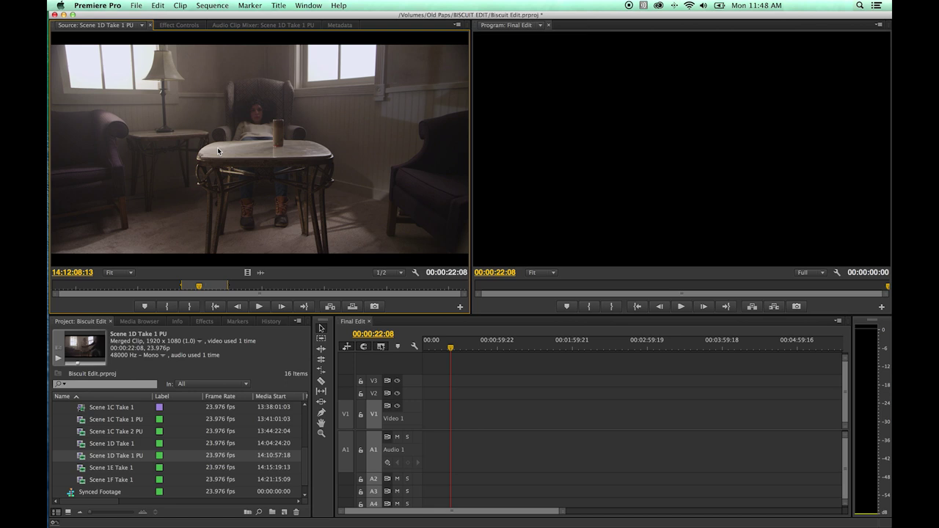
drag(219, 154, 565, 429)
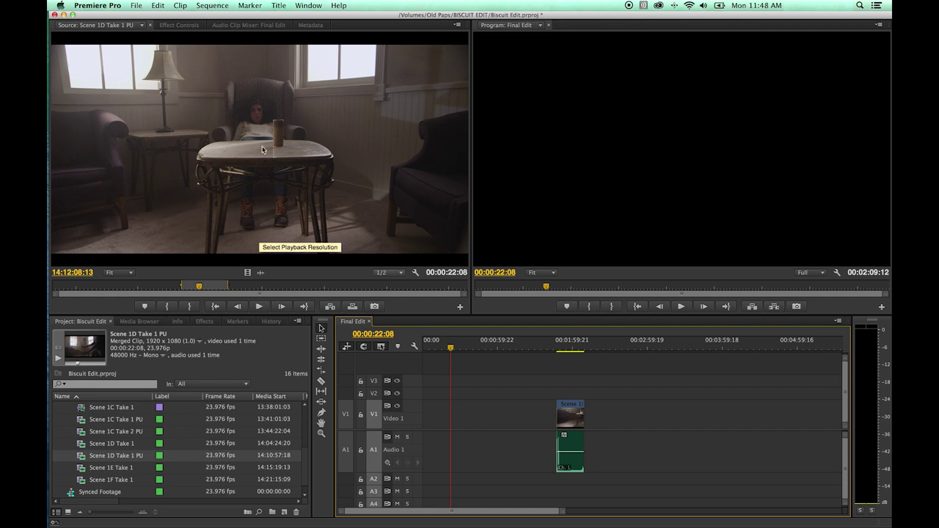
click(560, 343)
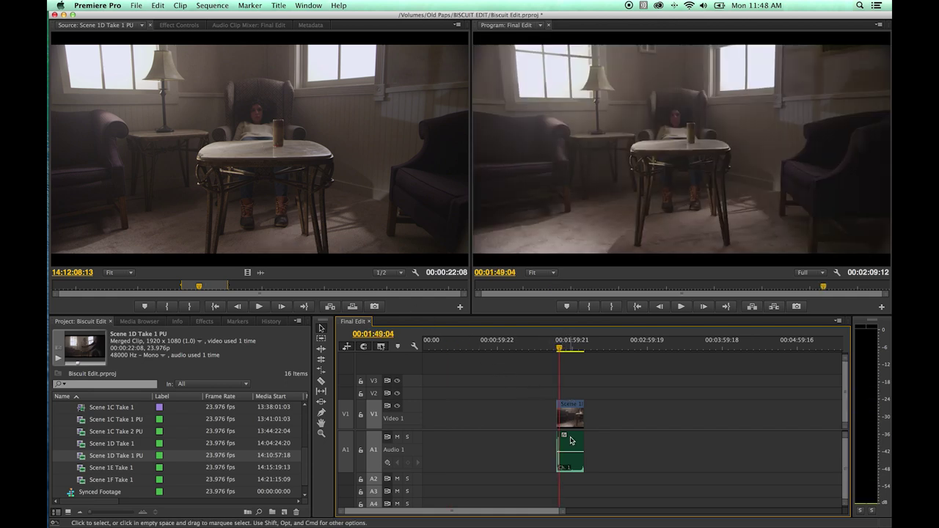
drag(568, 383, 575, 478)
key(Delete)
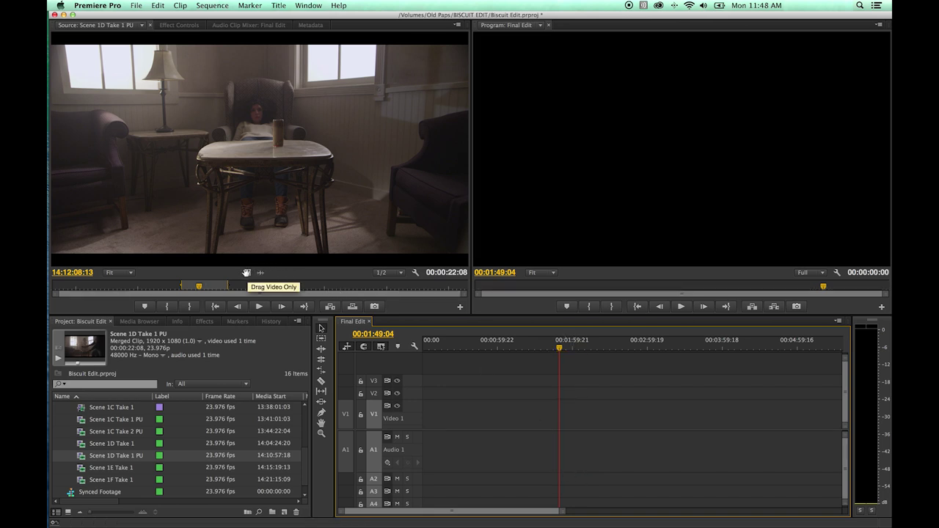
drag(247, 273, 466, 418)
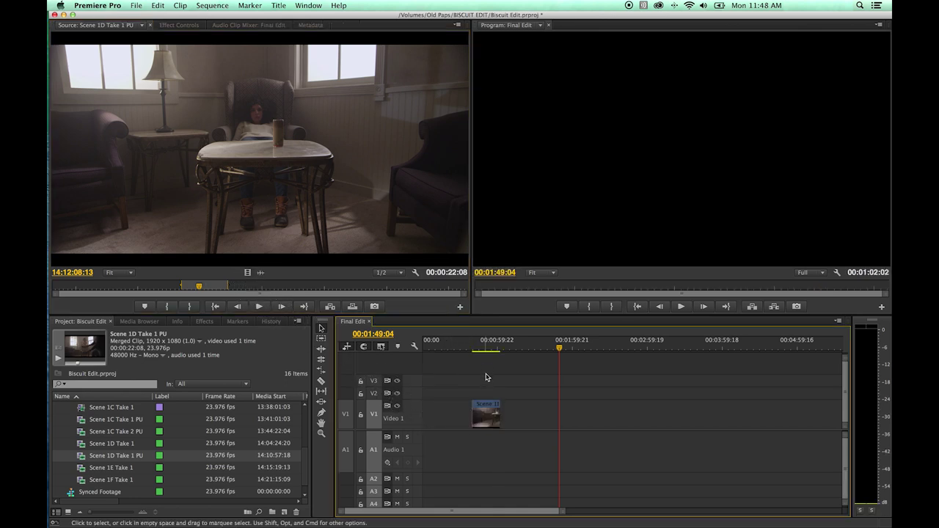
drag(484, 376, 445, 449)
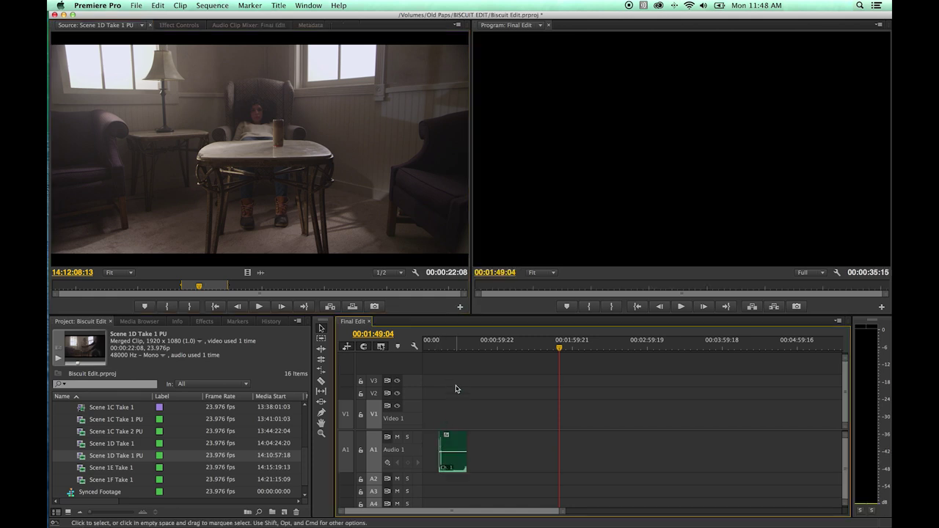
key(super+z)
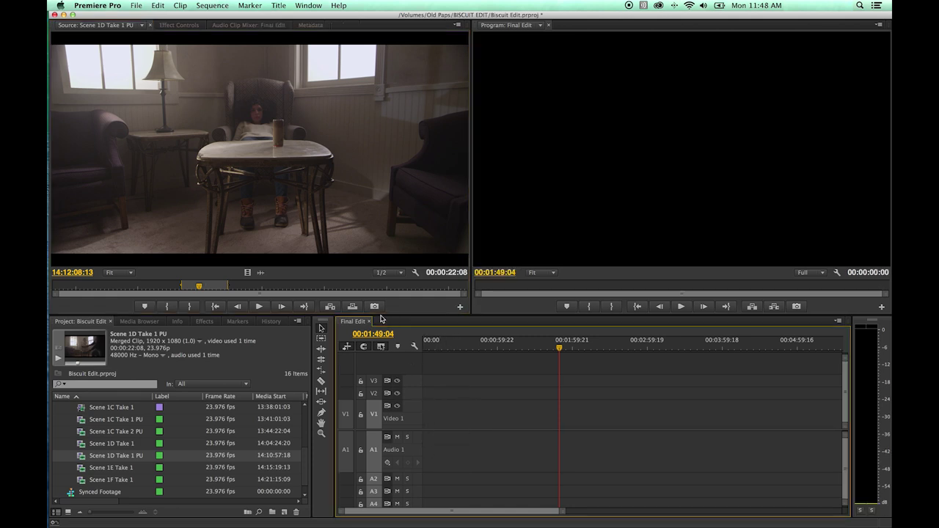
click(201, 285)
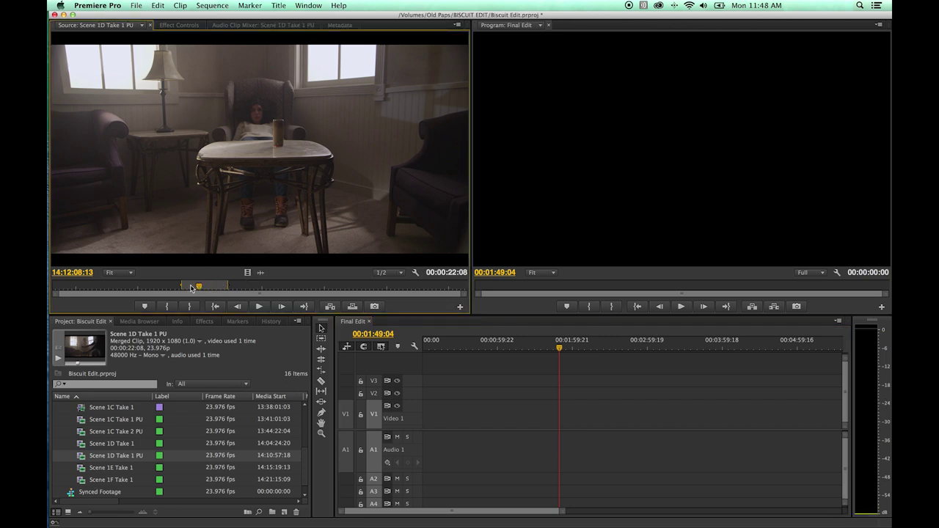
drag(198, 288, 163, 289)
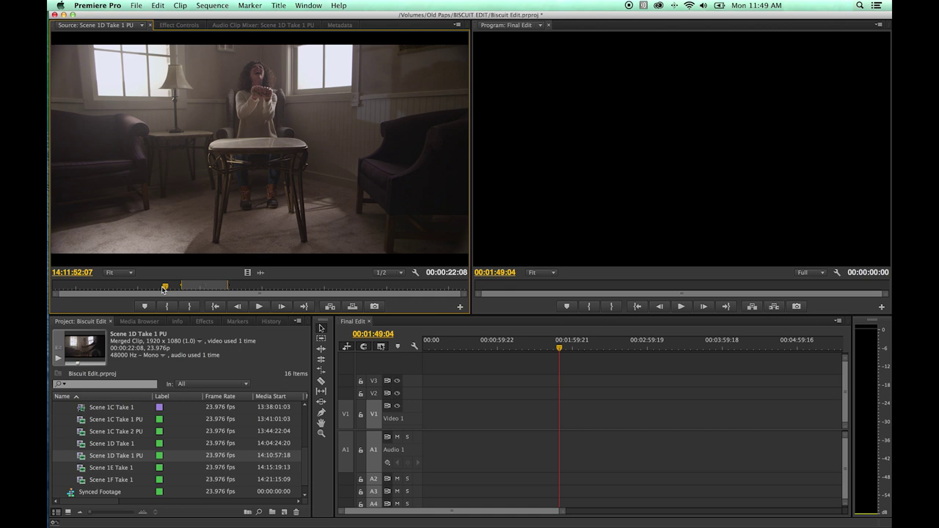
key(Home)
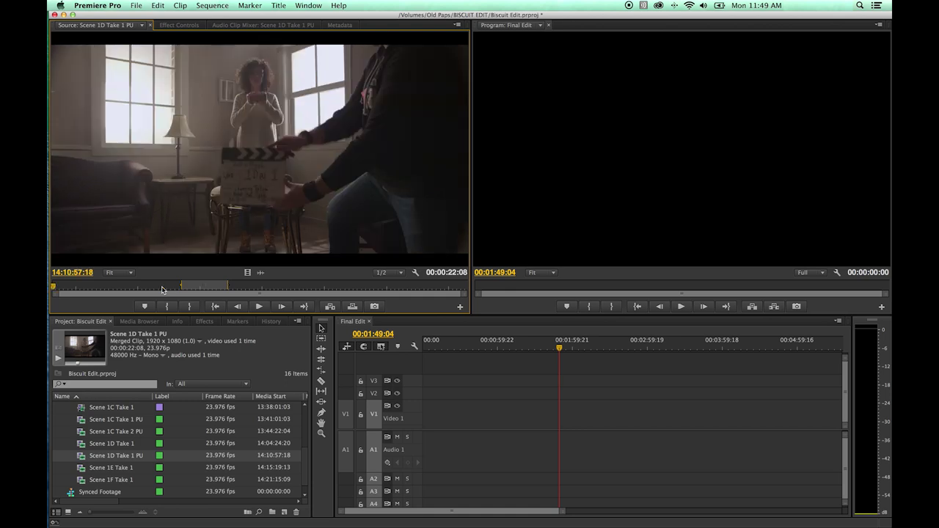
key(End)
key(Home)
key(End)
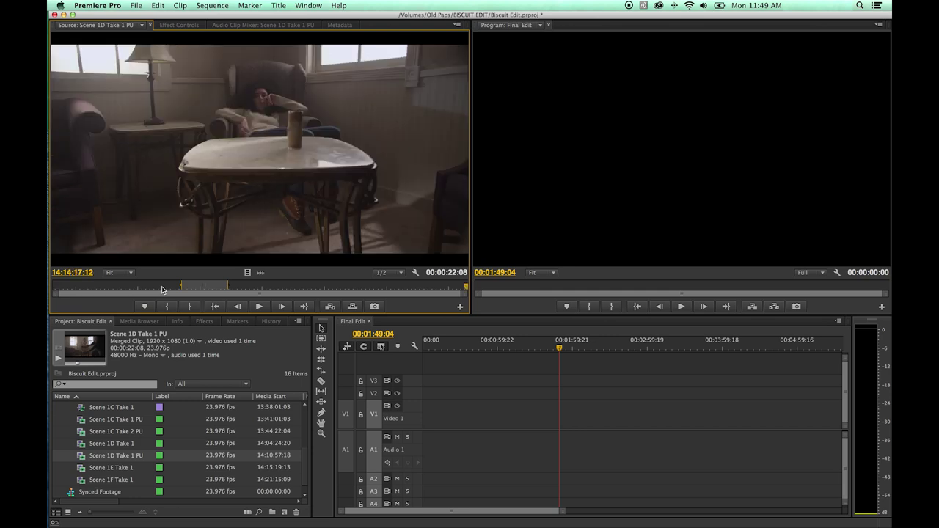
key(Home)
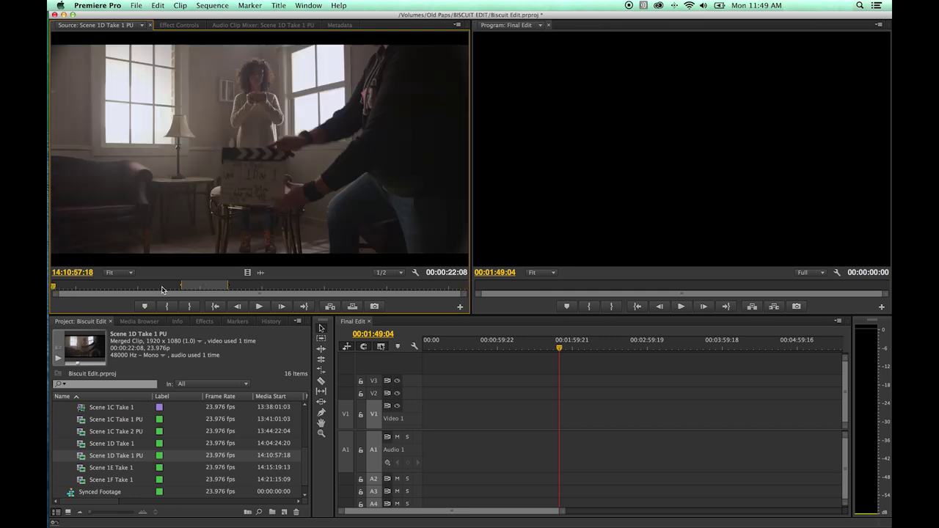
key(End)
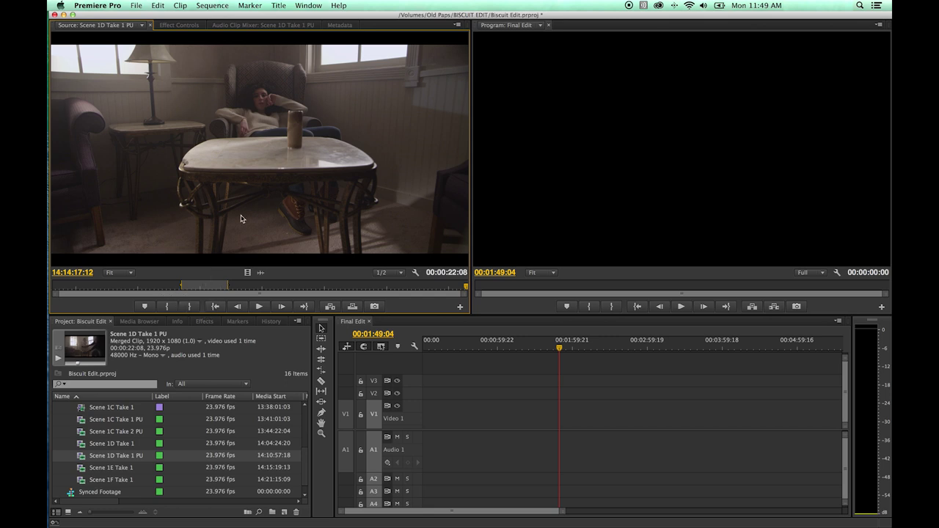
key(shift+i)
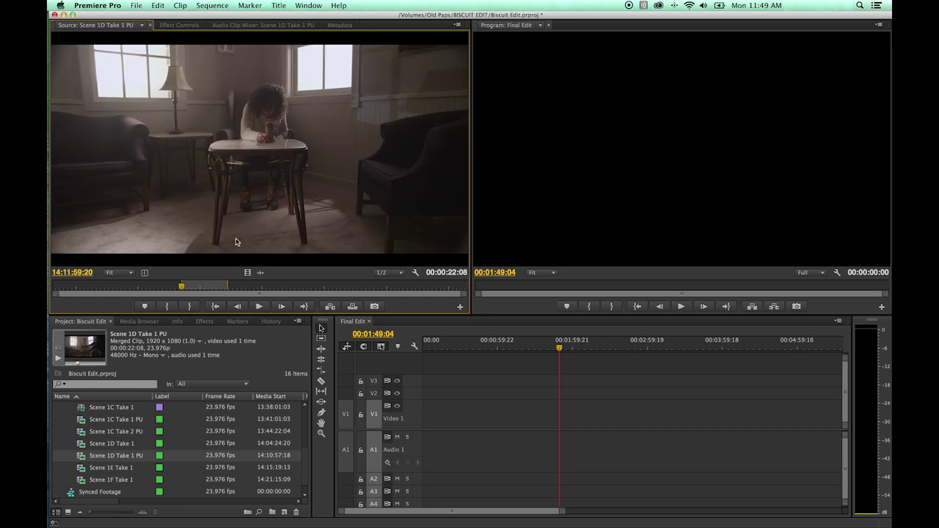
key(shift+o)
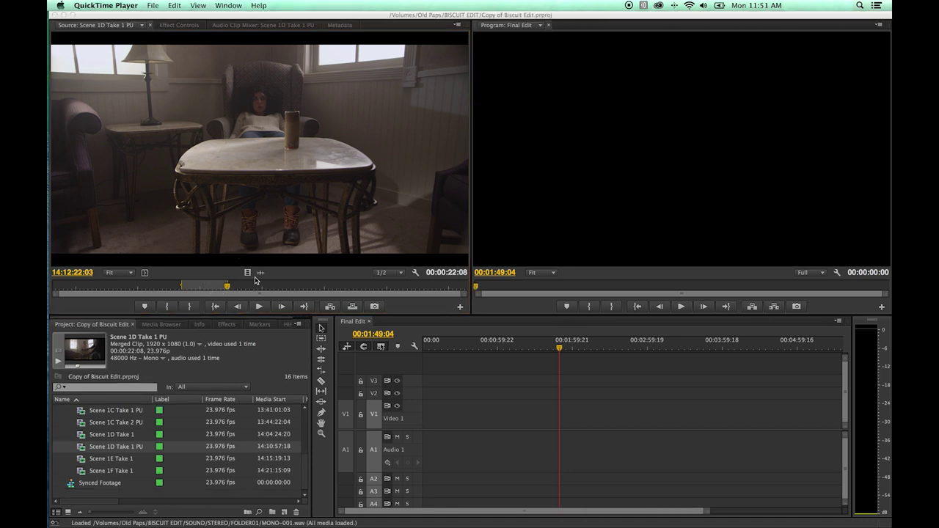
Clear In and Out on Scene 1D Take 1 PU, restoring its full 00:03:19:19 duration.
click(264, 226)
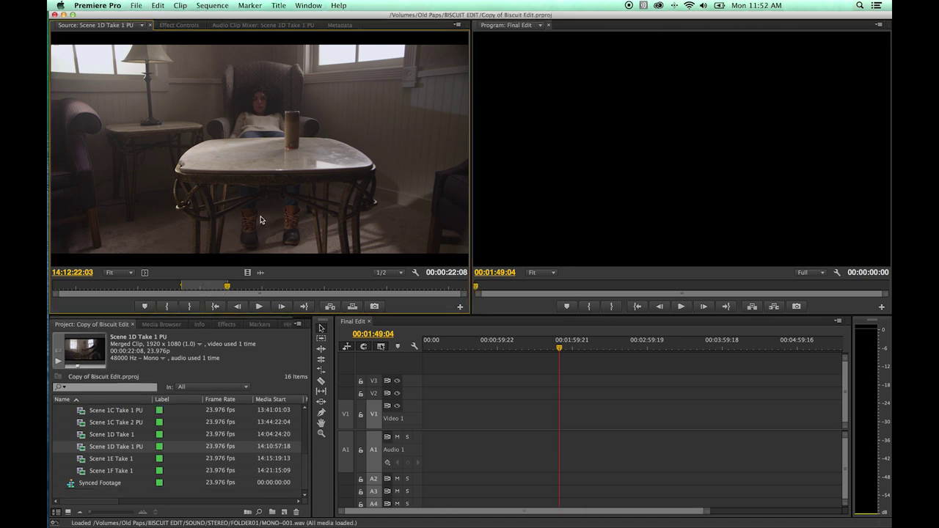
right_click(206, 290)
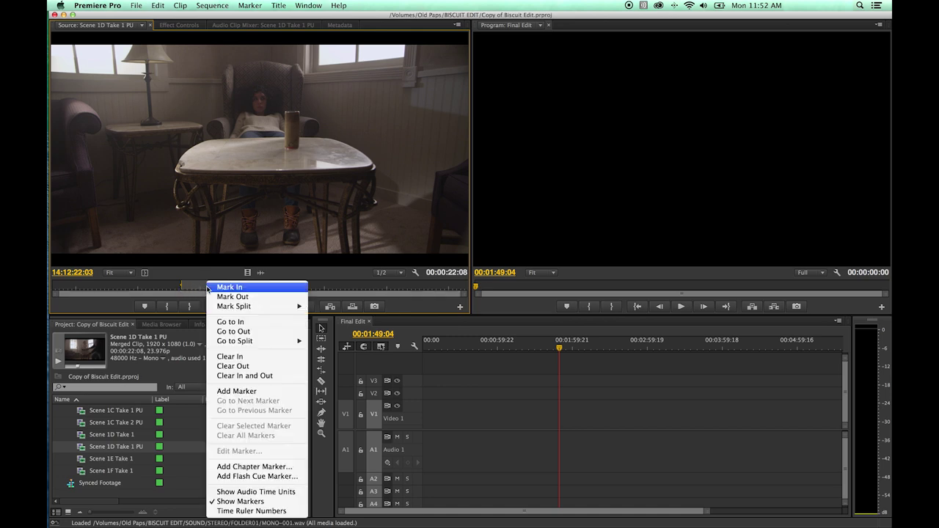
click(240, 376)
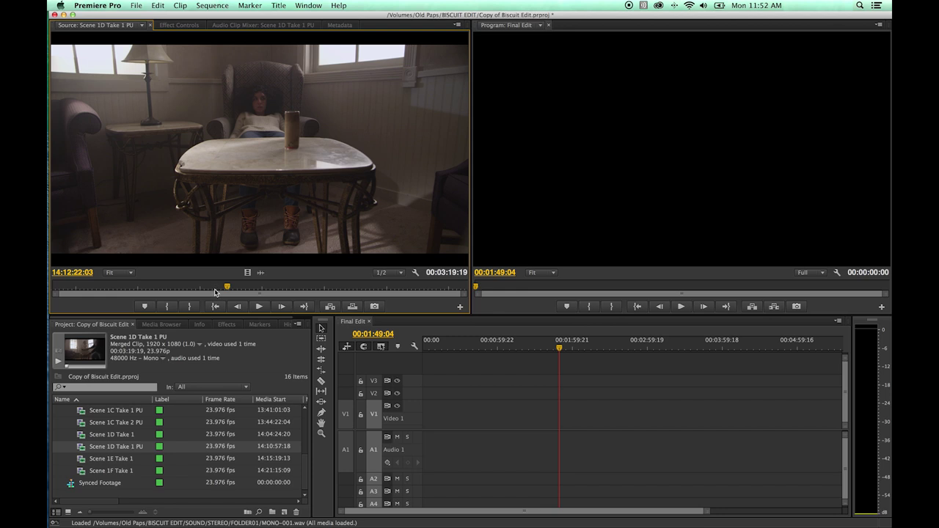
key(o)
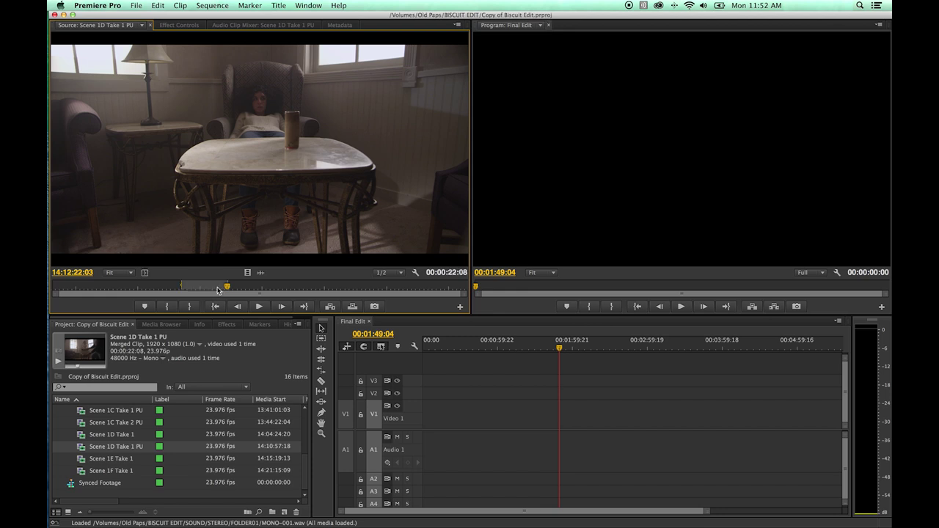
mouse_move(219, 290)
mouse_down()
mouse_move(151, 286)
mouse_move(160, 286)
mouse_up()
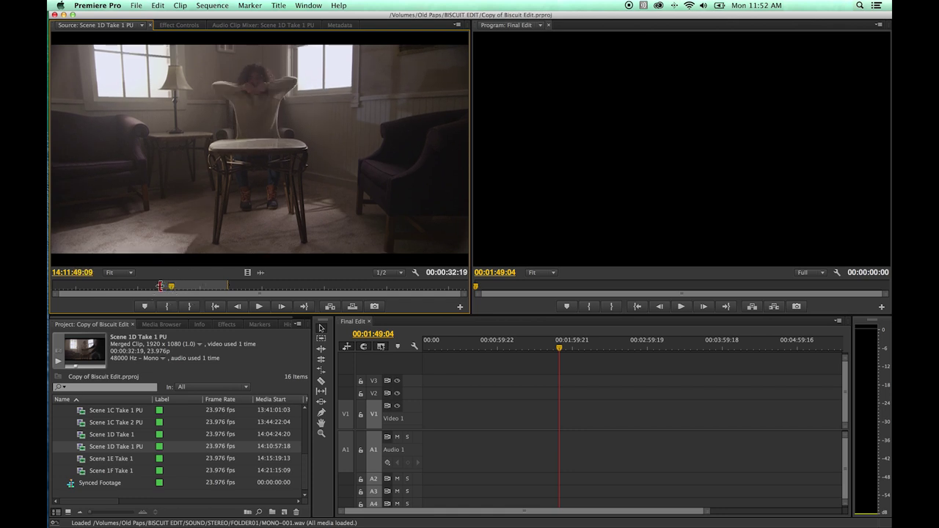
drag(227, 286, 246, 286)
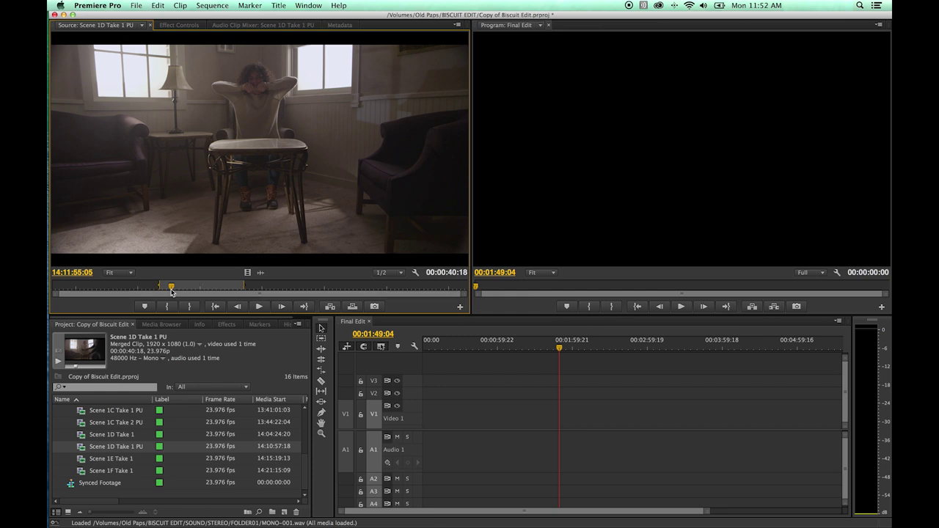
drag(169, 289, 149, 290)
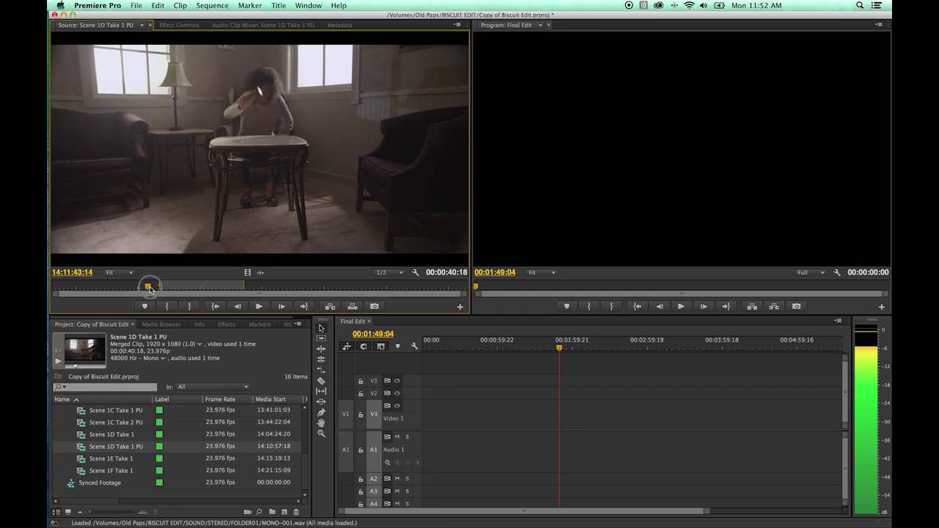
click(166, 305)
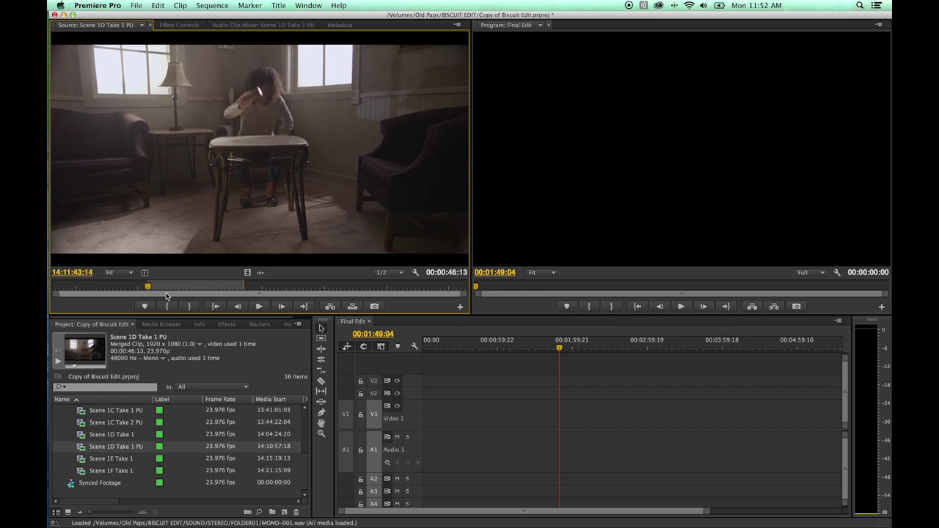
drag(202, 290, 227, 290)
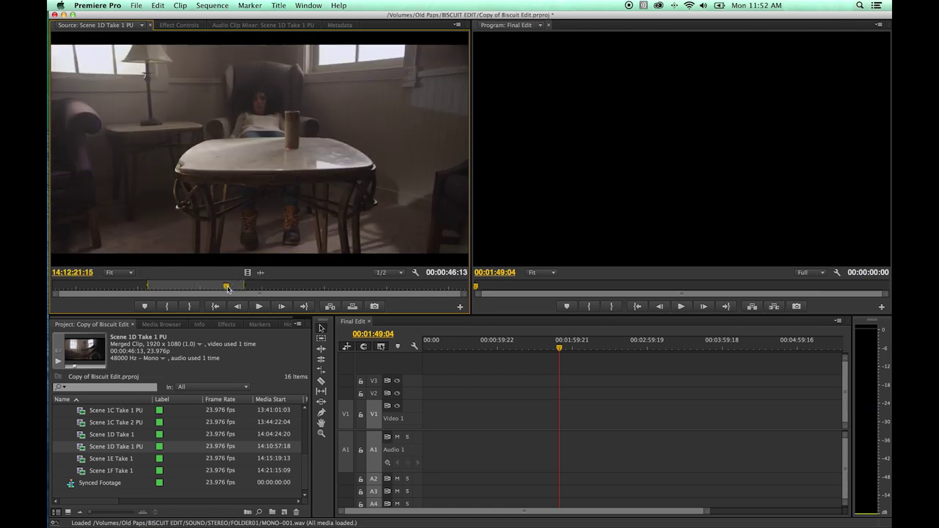
key(o)
key(alt+x)
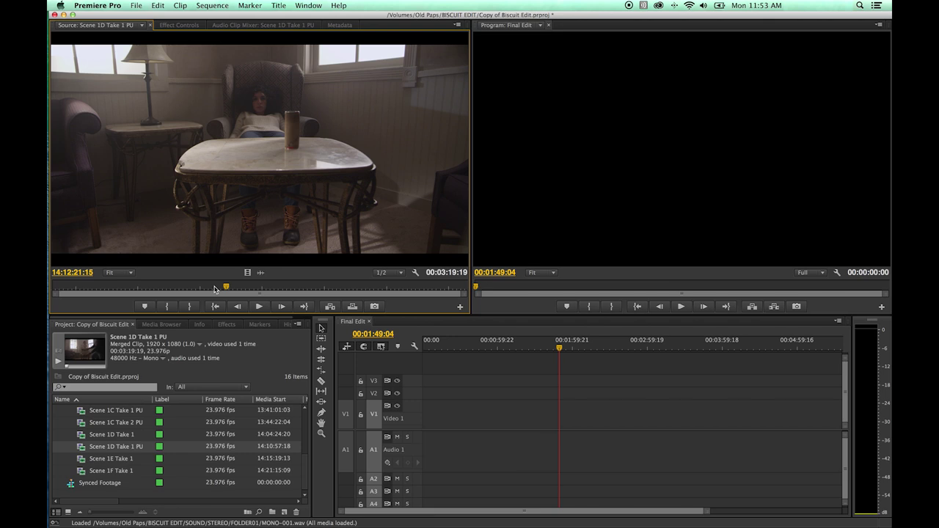
key(j)
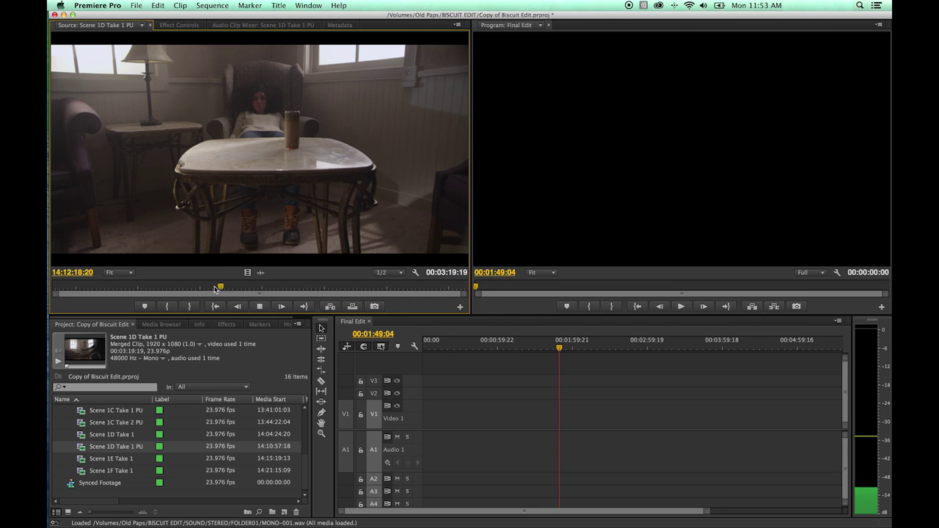
key(k)
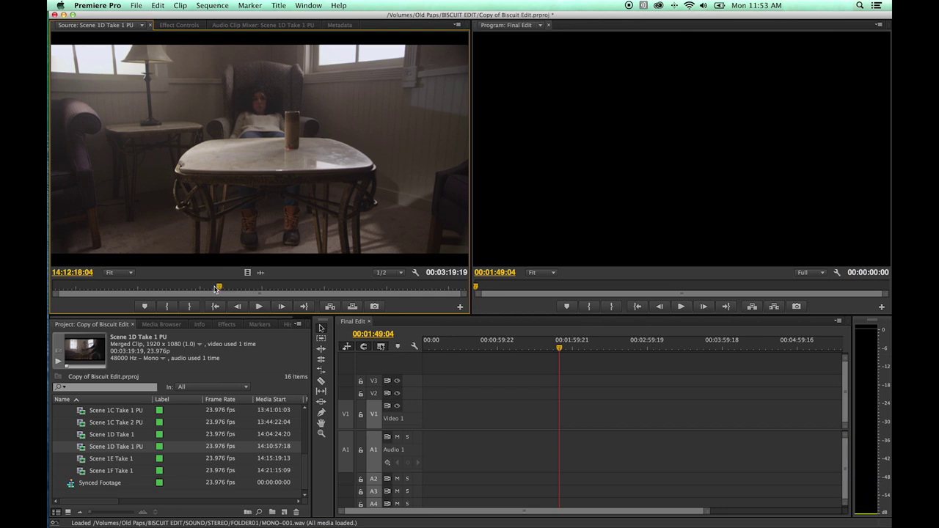
key(l)
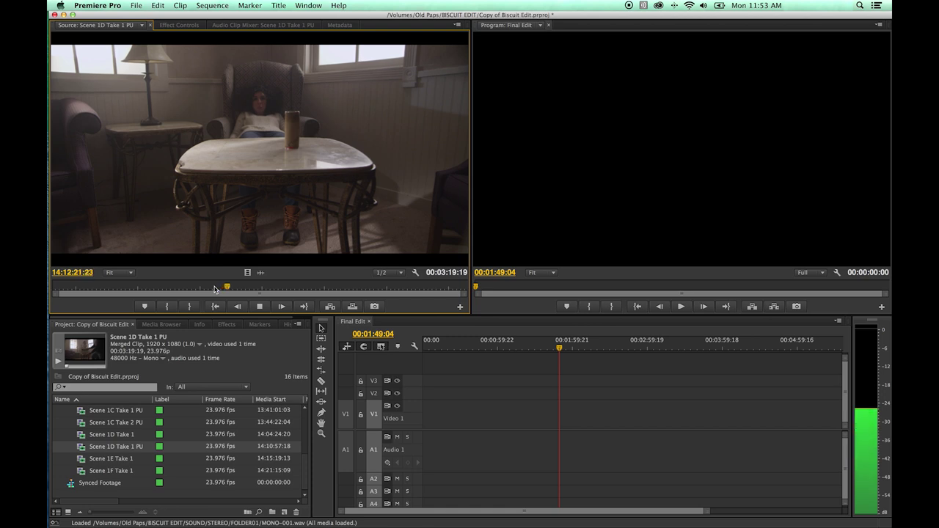
key(k)
drag(213, 290, 52, 291)
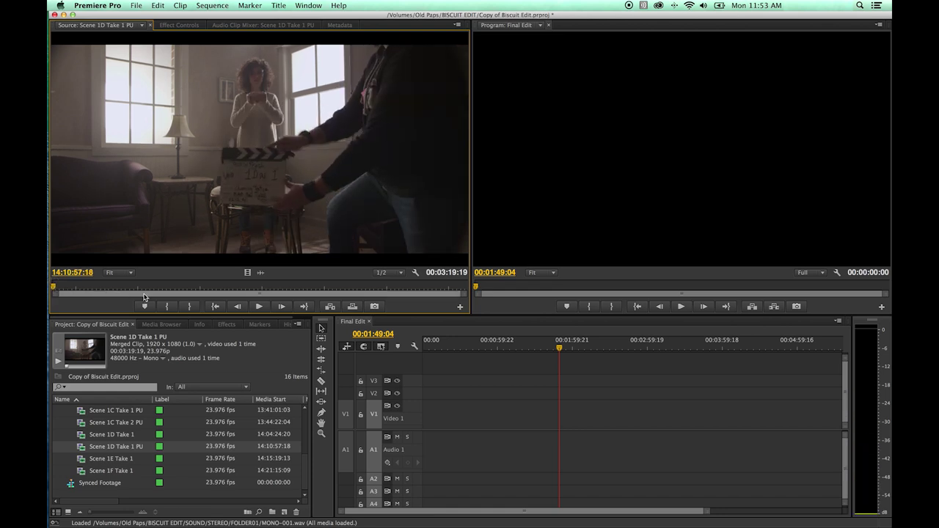
key(l)
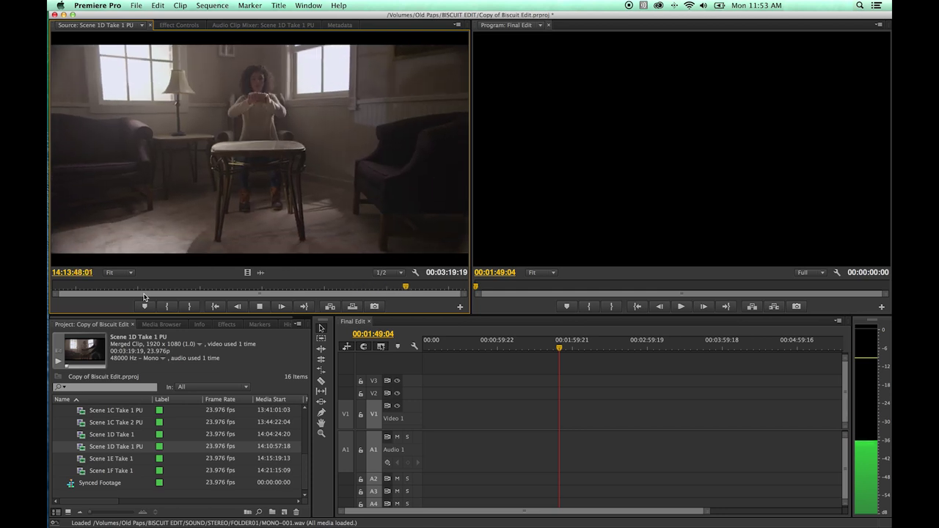
key(k)
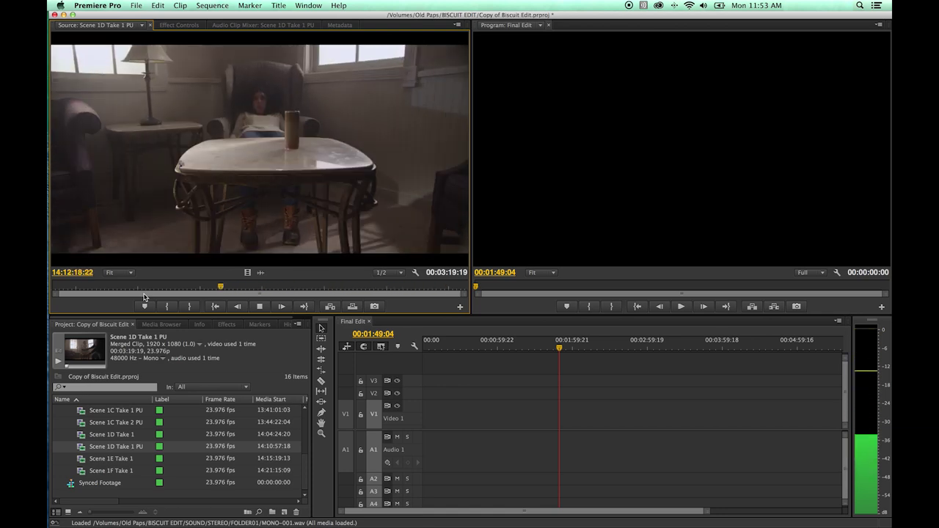
key(k)
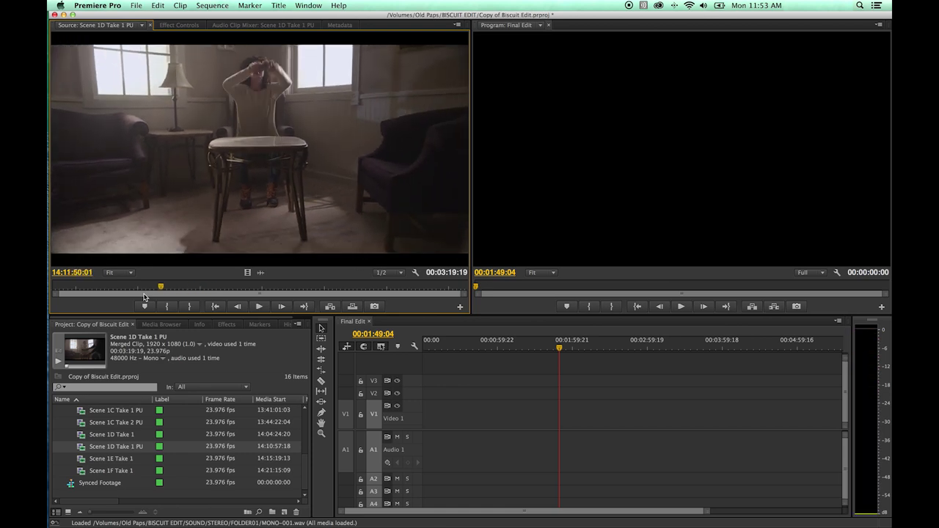
key(Home)
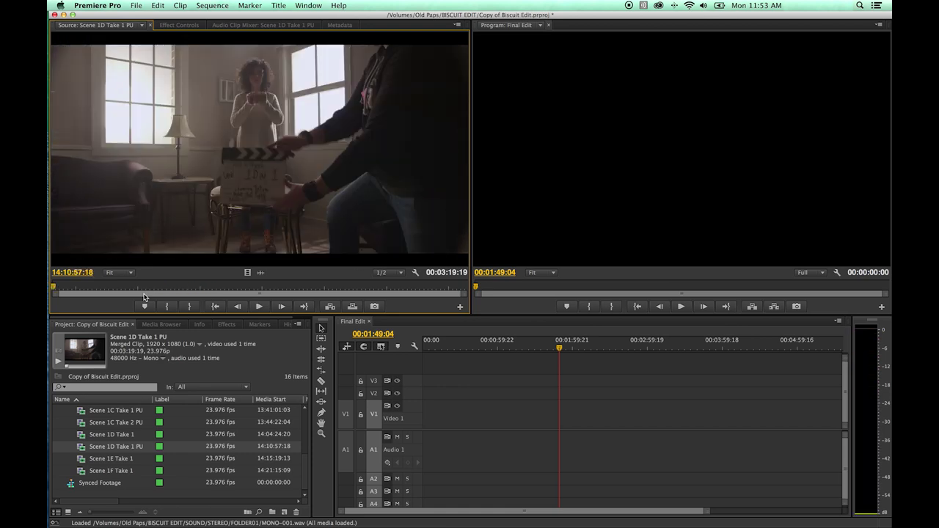
key(l)
key(l)
key(l)
key(l)
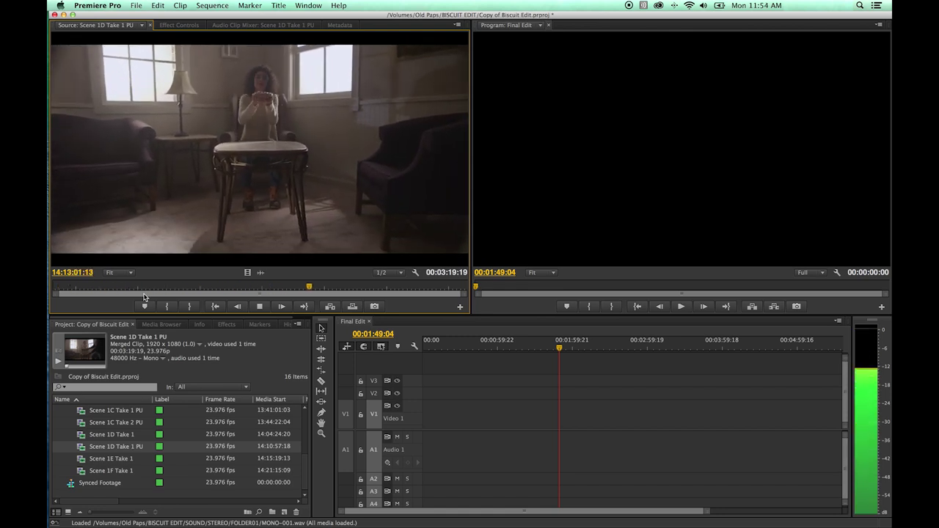
key(k)
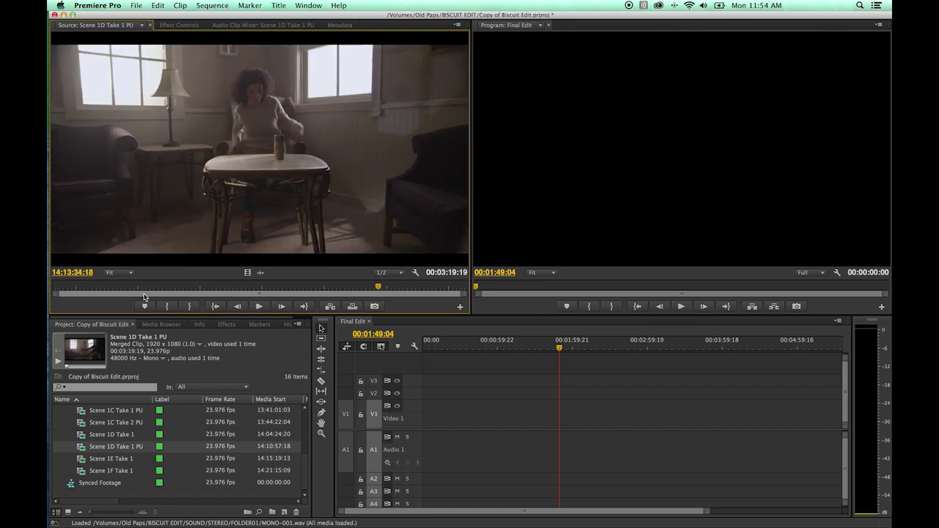
key(j)
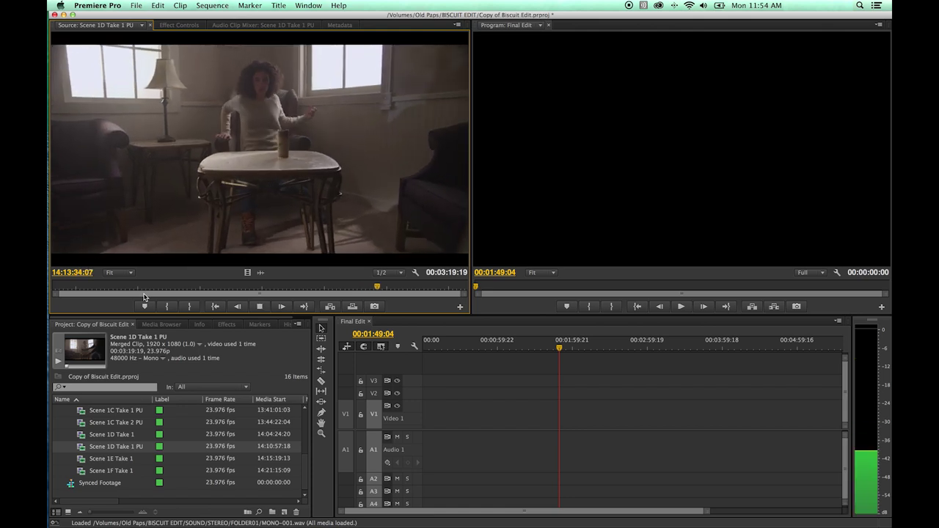
key(k)
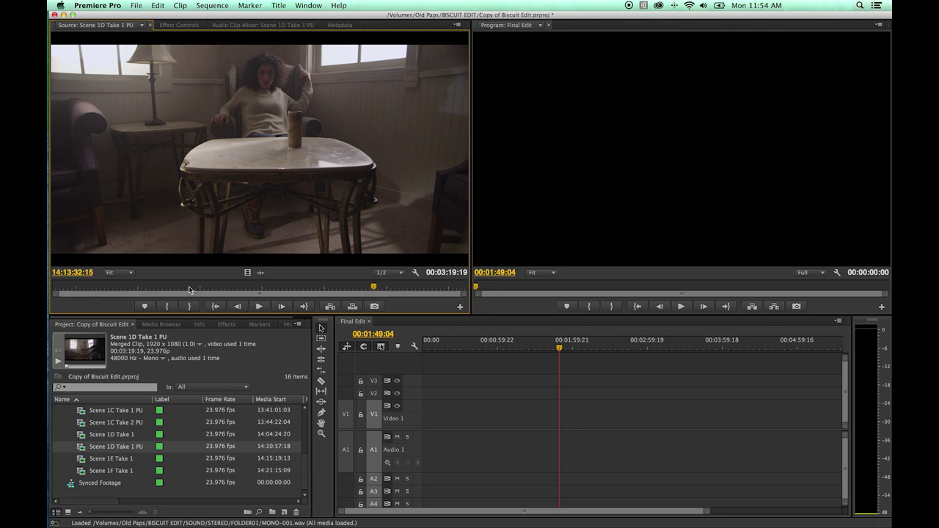
drag(370, 287, 163, 287)
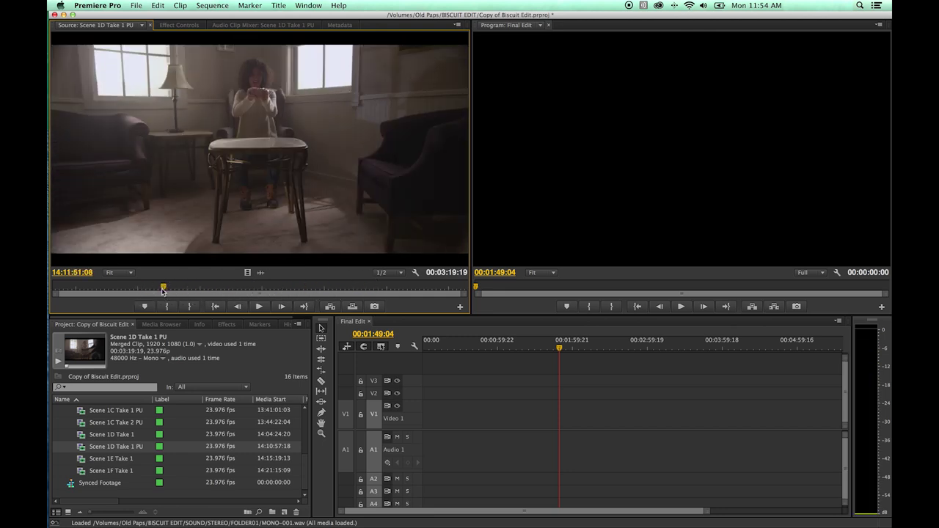
click(401, 274)
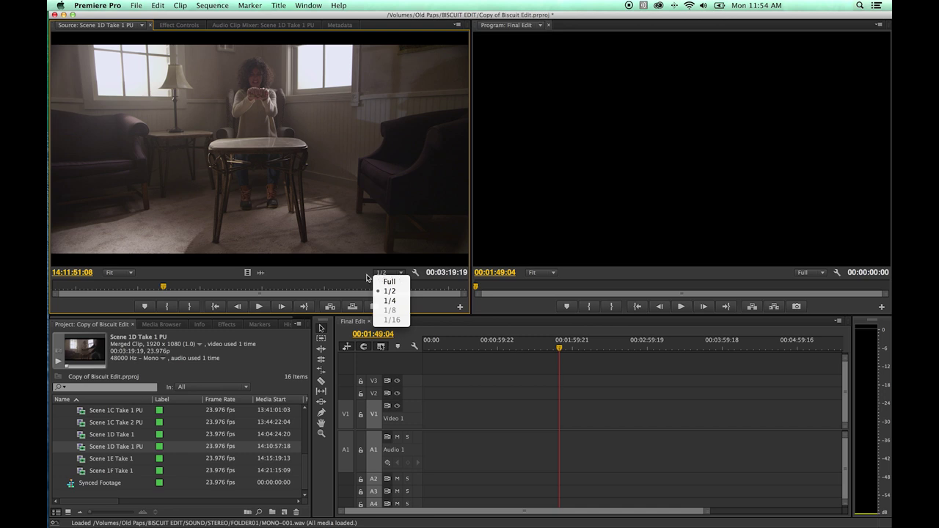
click(365, 279)
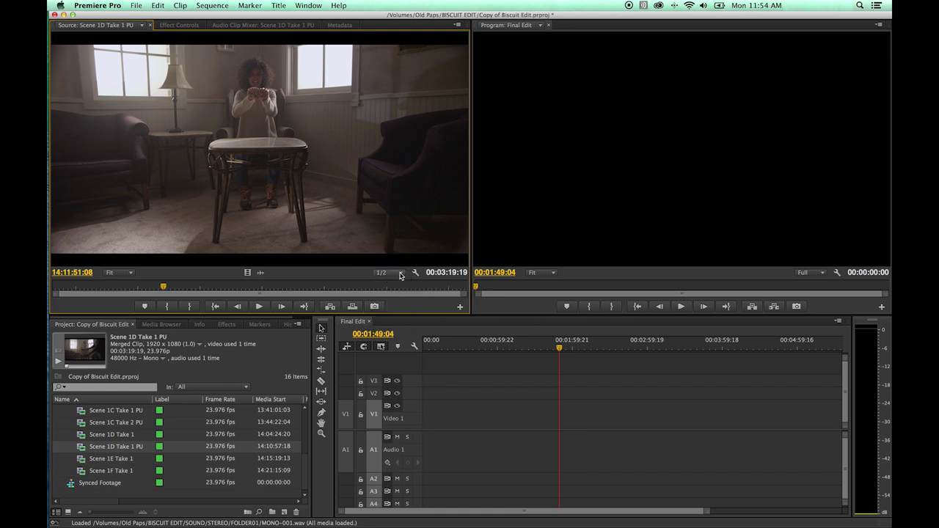
click(398, 272)
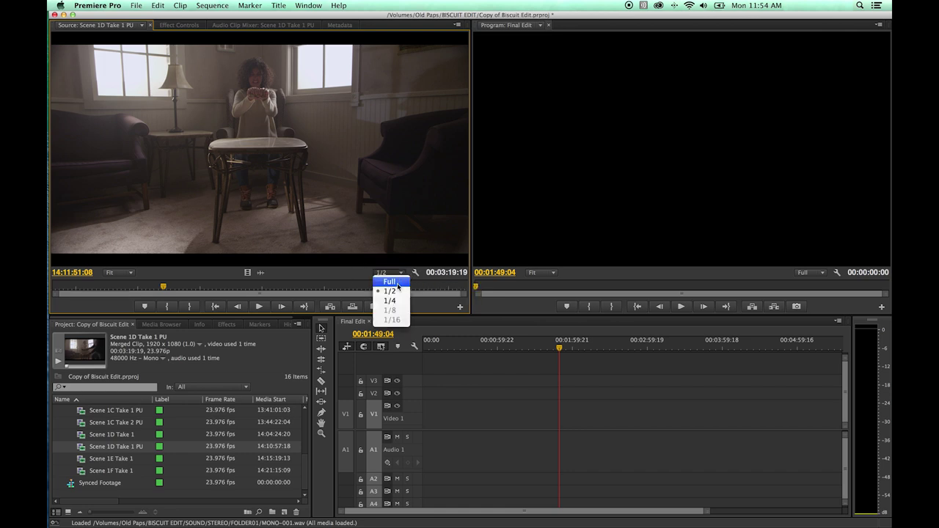
click(363, 274)
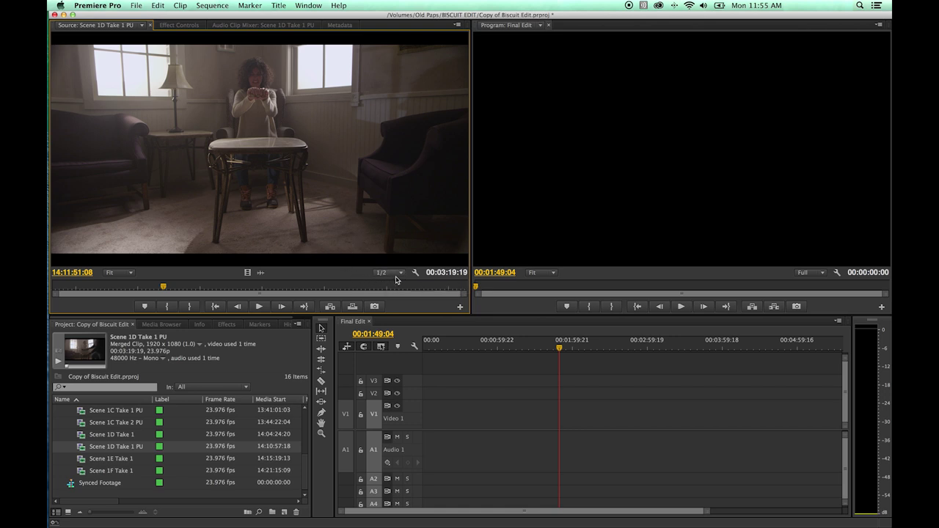
Play the source clip and move the playhead further into it while previewing, then stop.
key(space)
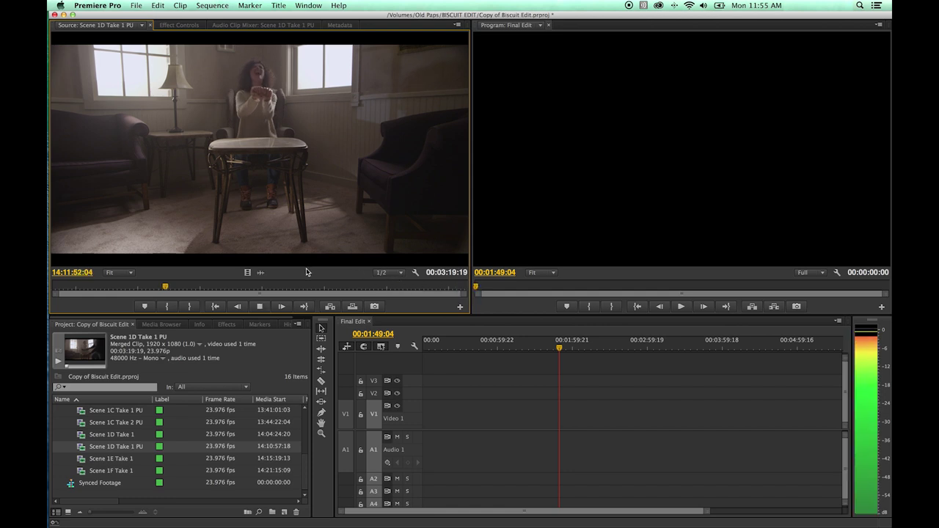
key(space)
drag(244, 287, 256, 285)
key(space)
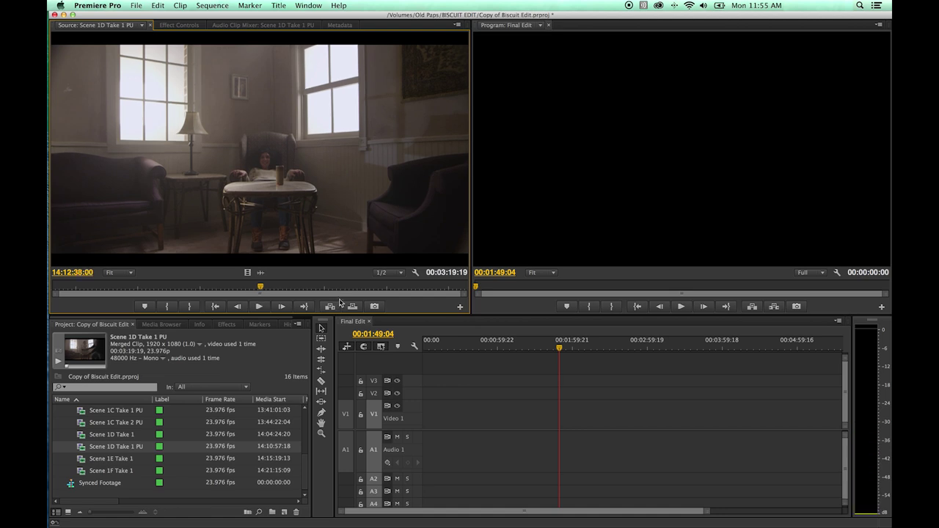
click(368, 288)
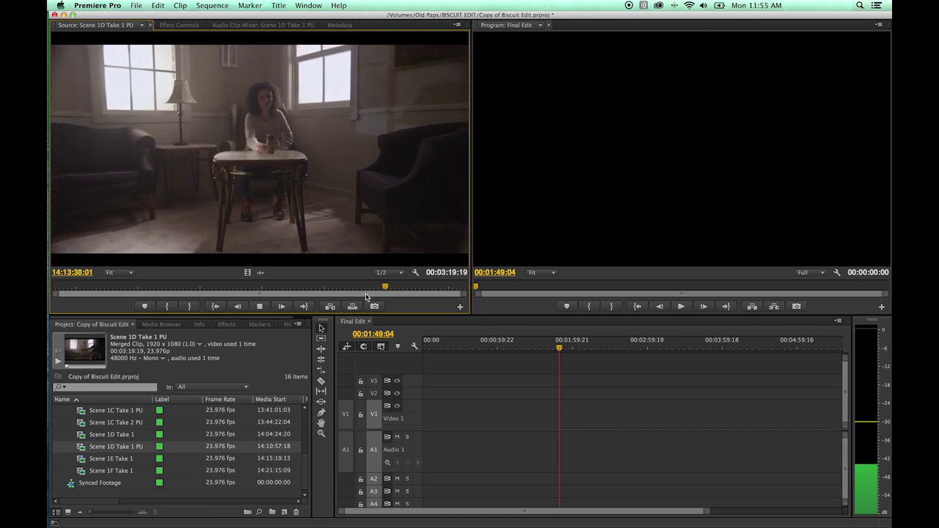
key(space)
Preview the clip at Full playback resolution, then switch the resolution to 1/4.
click(392, 272)
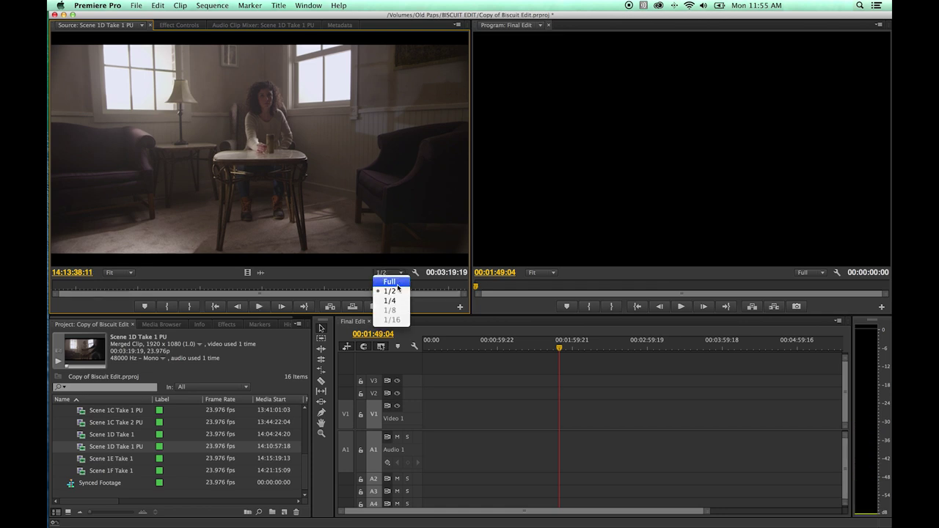
click(396, 286)
key(space)
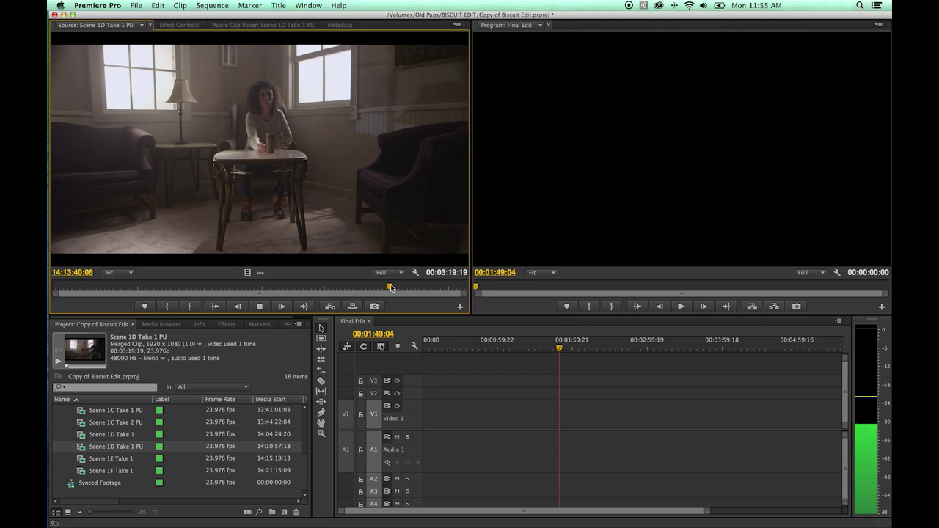
key(space)
click(398, 273)
click(395, 302)
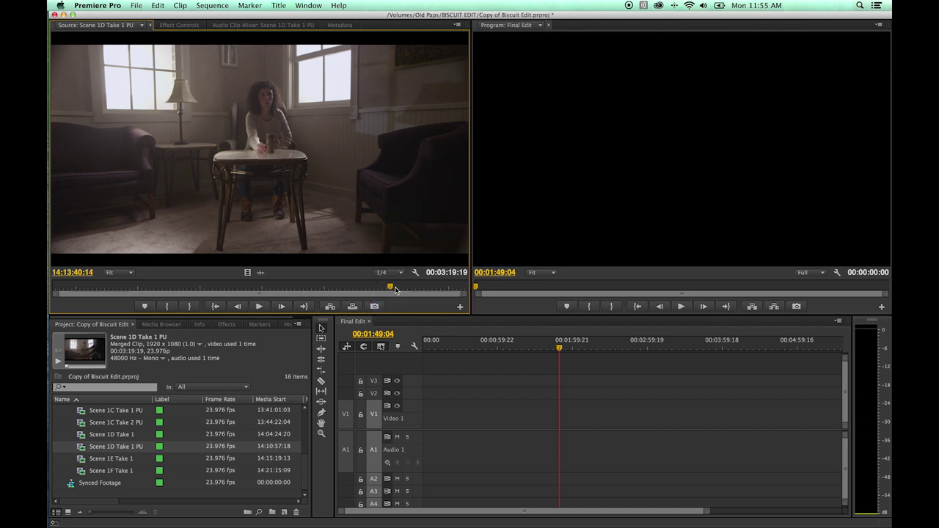
Switch playback resolution to 1/2, then back to Full on a new frame.
click(396, 273)
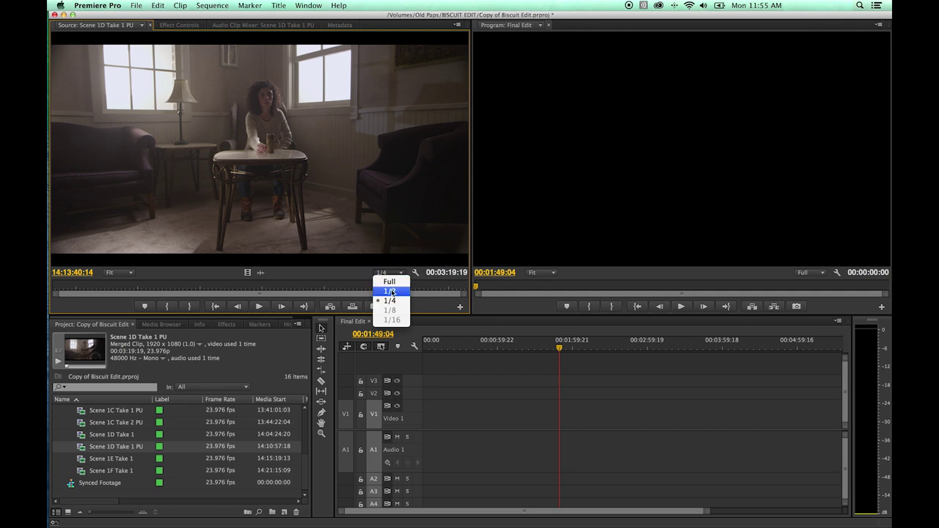
click(391, 292)
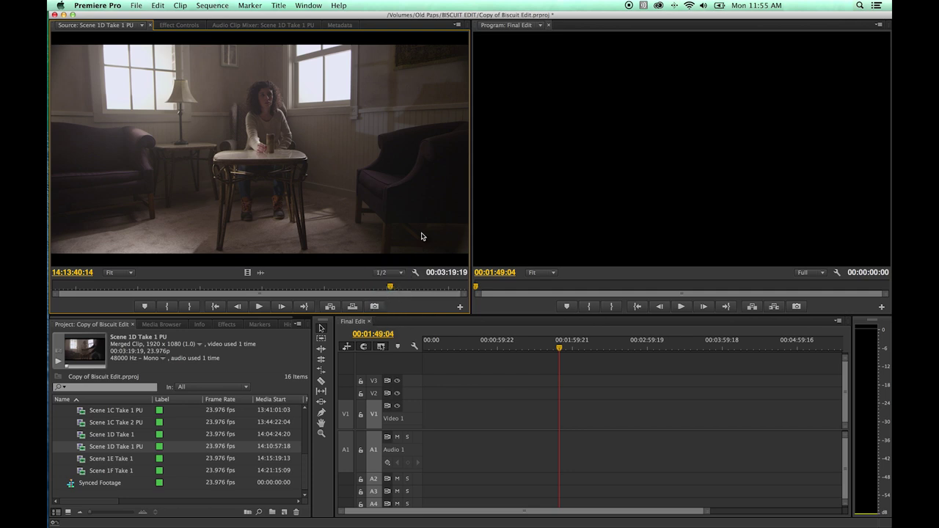
click(397, 273)
click(389, 282)
click(400, 286)
click(401, 274)
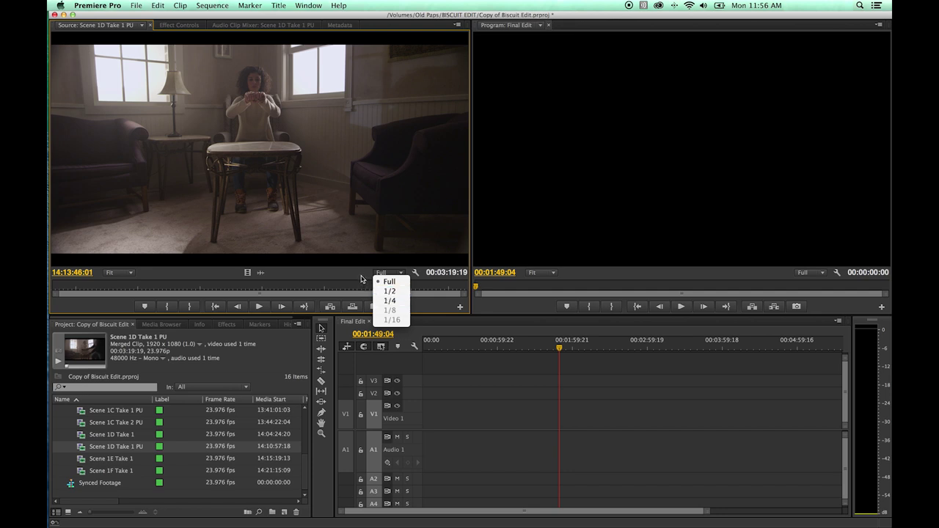
click(365, 280)
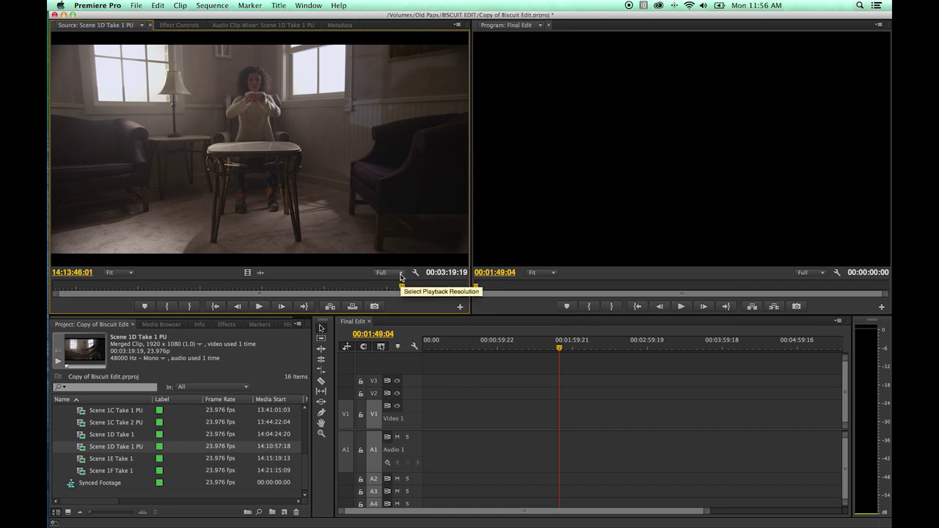
click(401, 274)
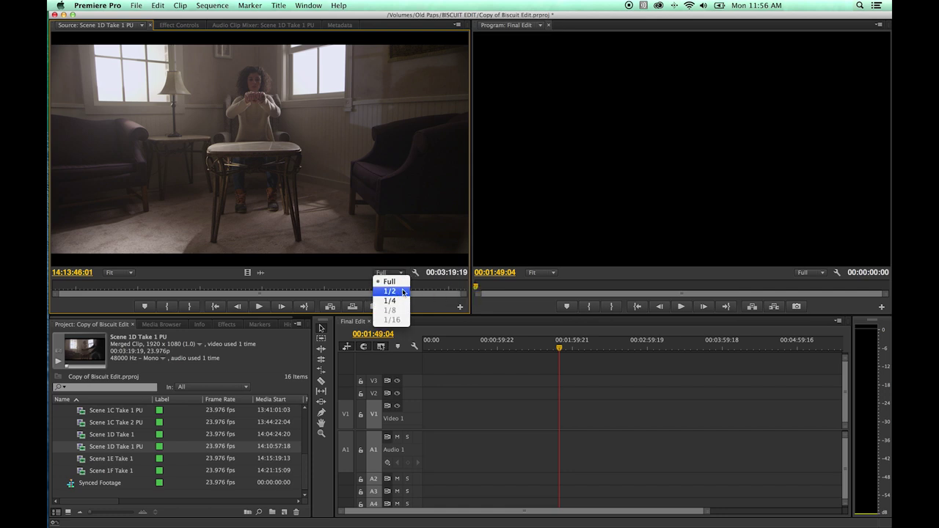
click(419, 285)
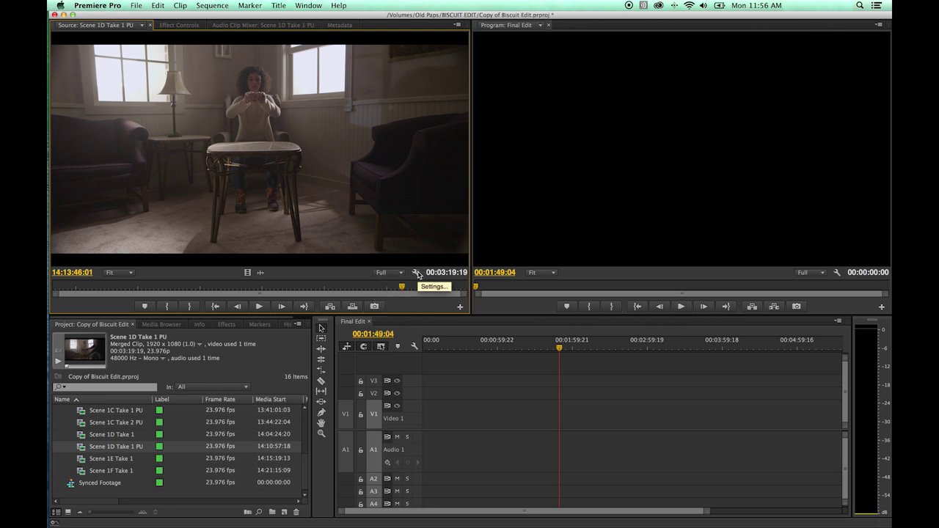
click(418, 273)
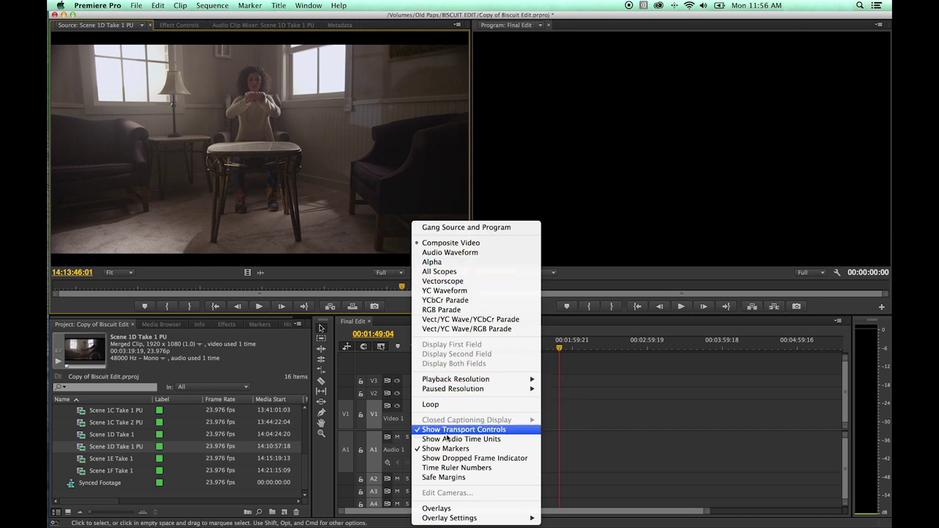
mouse_move(455, 518)
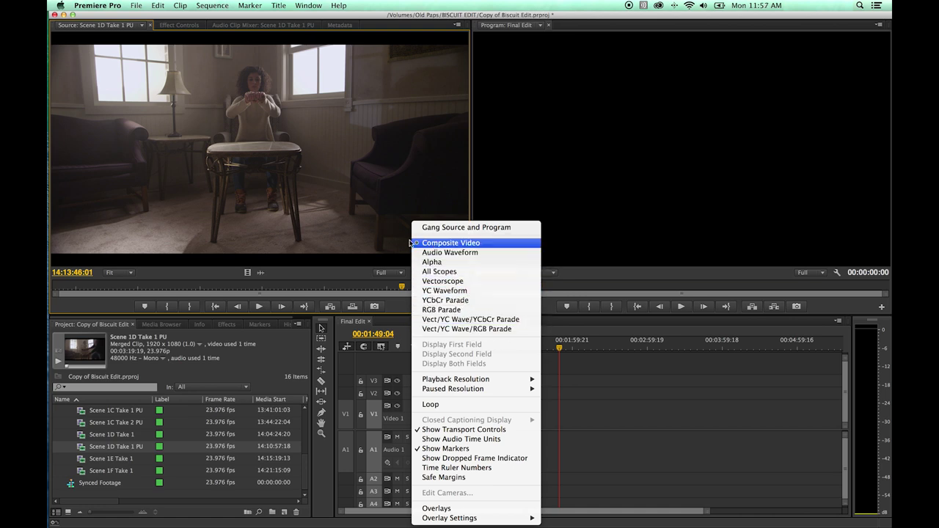
click(413, 242)
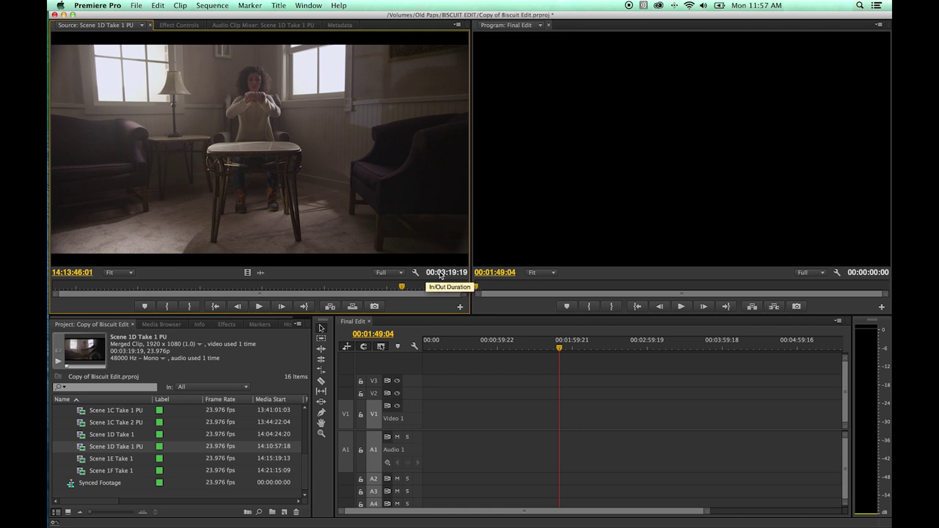
Mark a 00:00:10:22 In/Out range starting at 14:12:24:02, then open and cancel the Button Editor.
drag(242, 285, 233, 286)
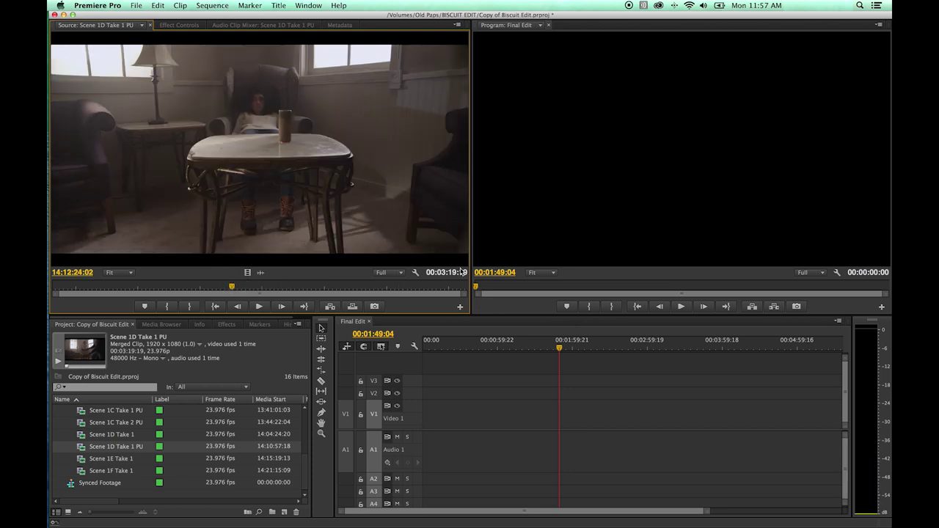
key(i)
click(255, 288)
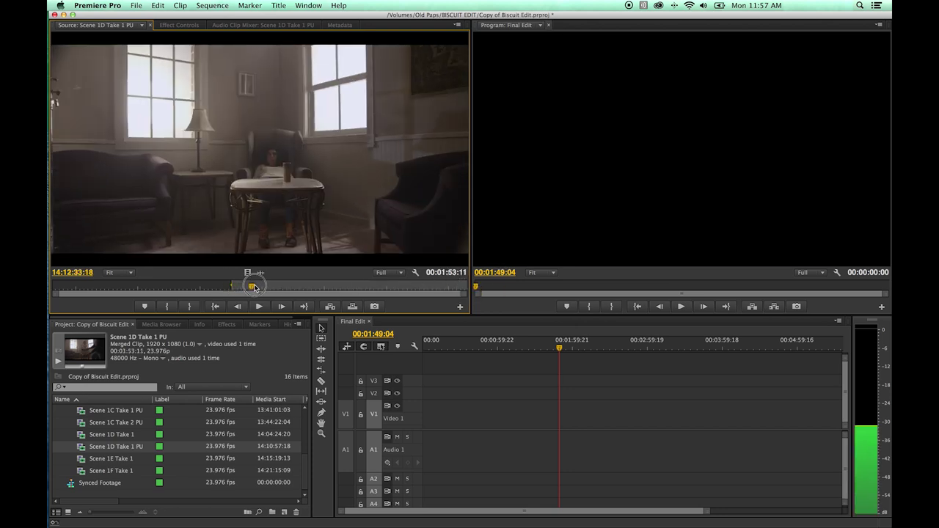
key(o)
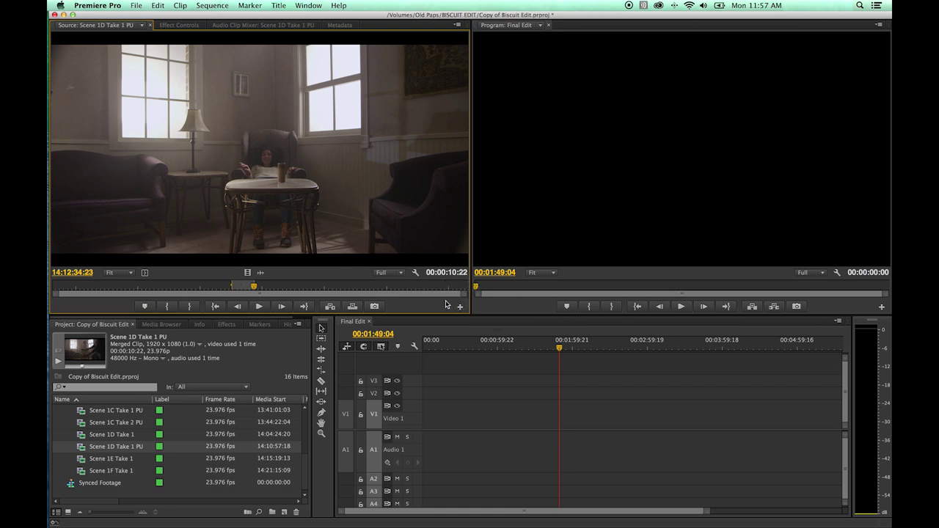
click(460, 308)
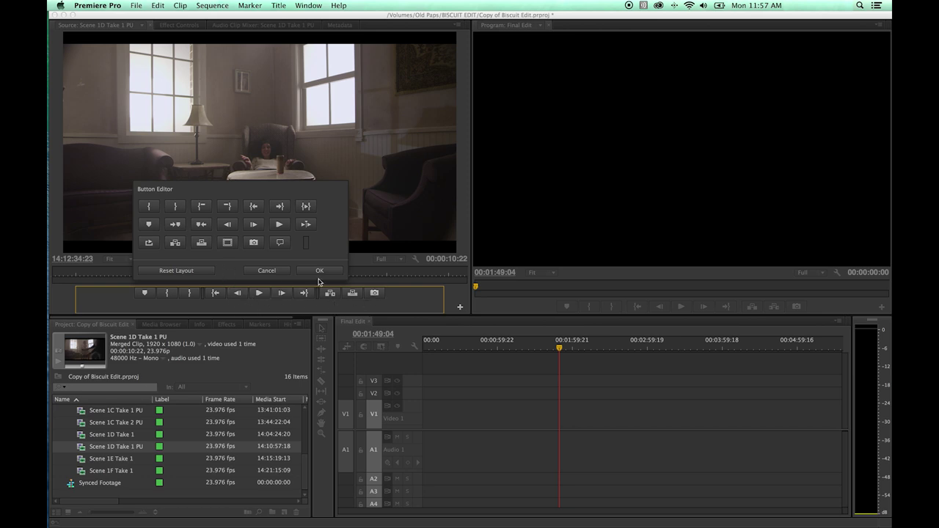
click(266, 270)
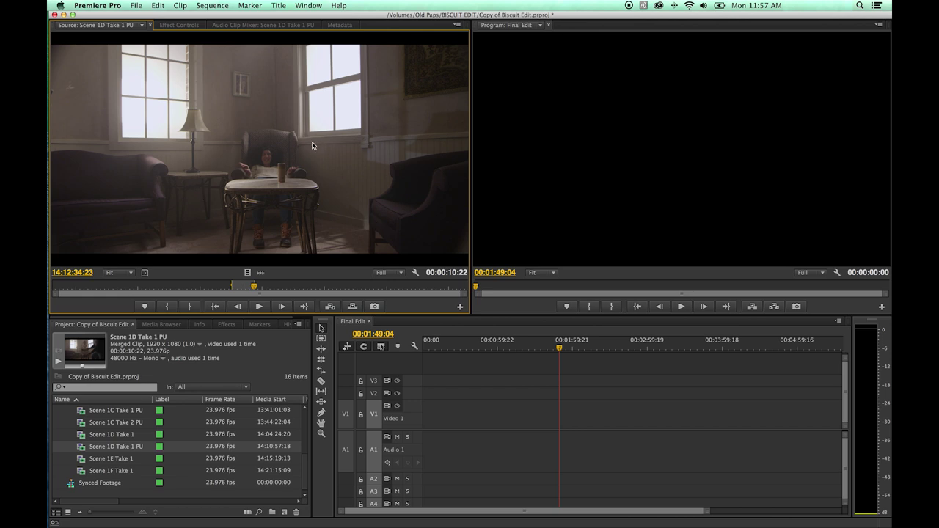
click(192, 25)
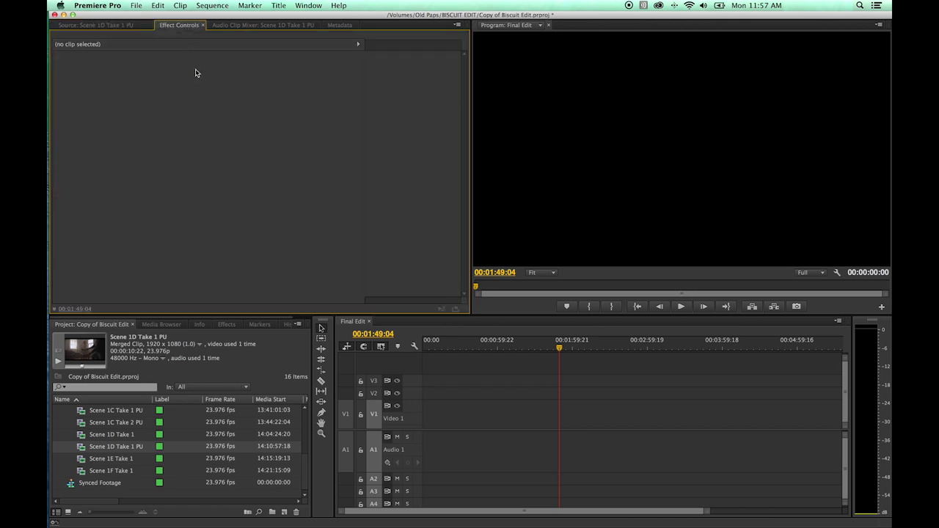
click(126, 27)
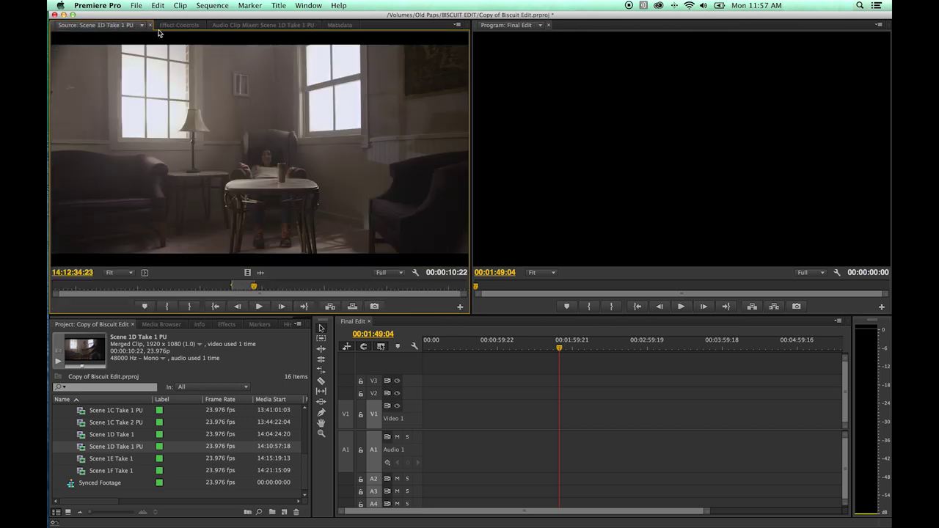